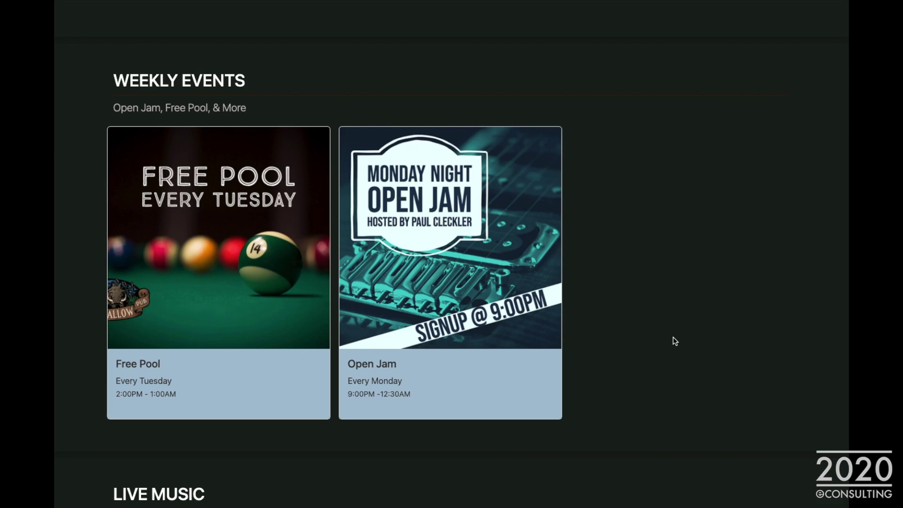
Step: Review the Weekly Events and Live Music sections of the pub's desktop home page
scroll(536, 261, "down", 9)
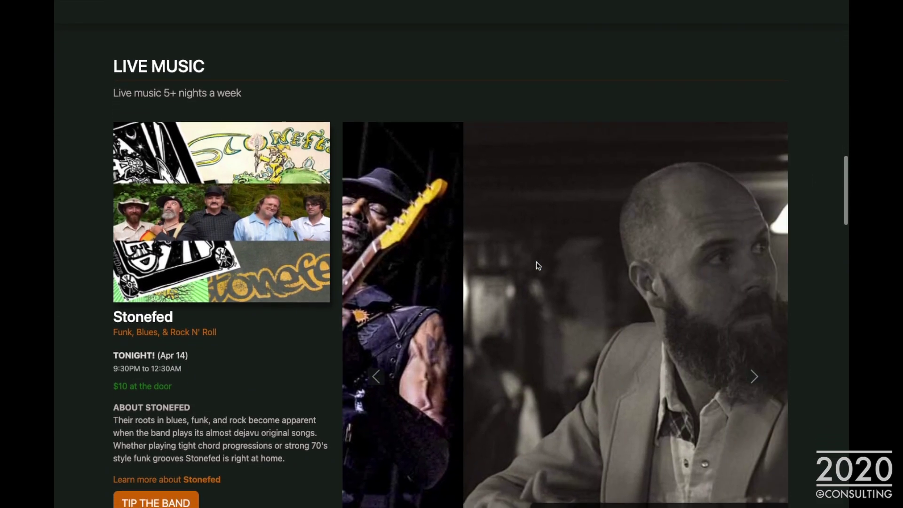
scroll(536, 261, "down", 1)
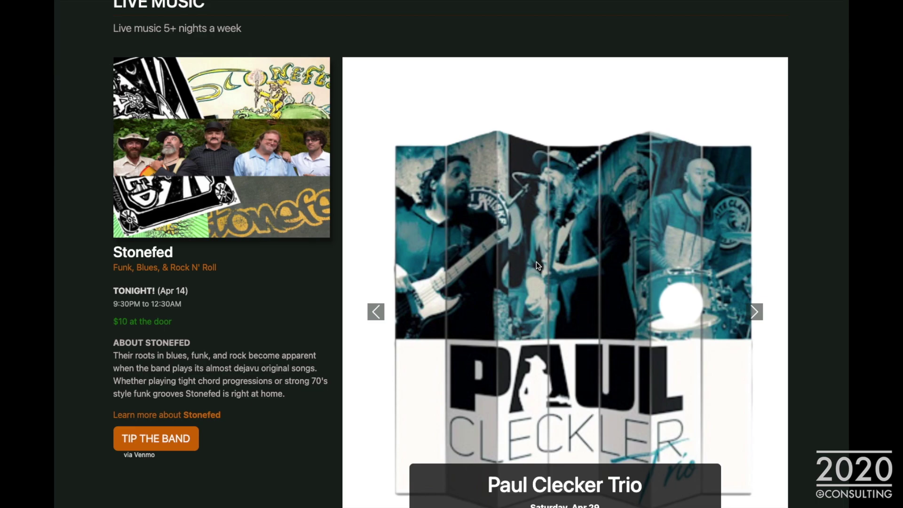
scroll(536, 261, "down", 2)
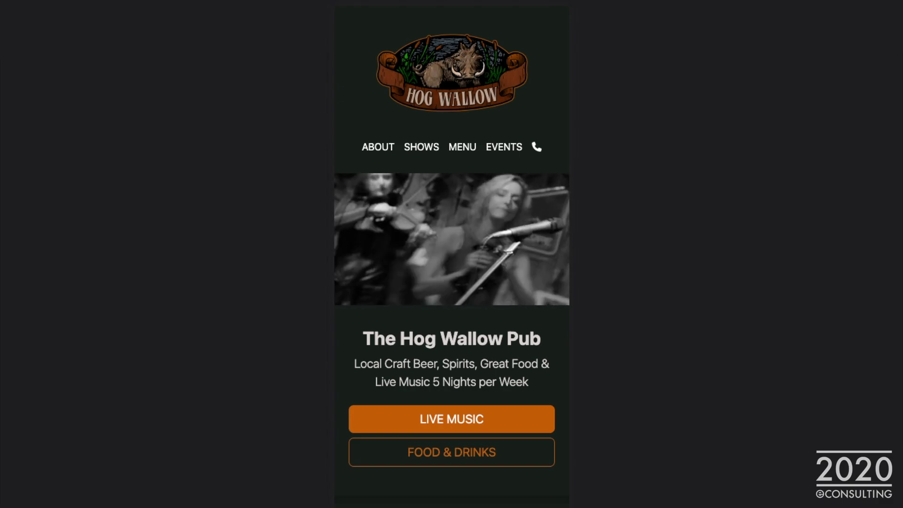
Step: Look through the mobile home page from the header past About Us, Weekly Events and Live Music to the food menu
scroll(370, 163, "down", 10)
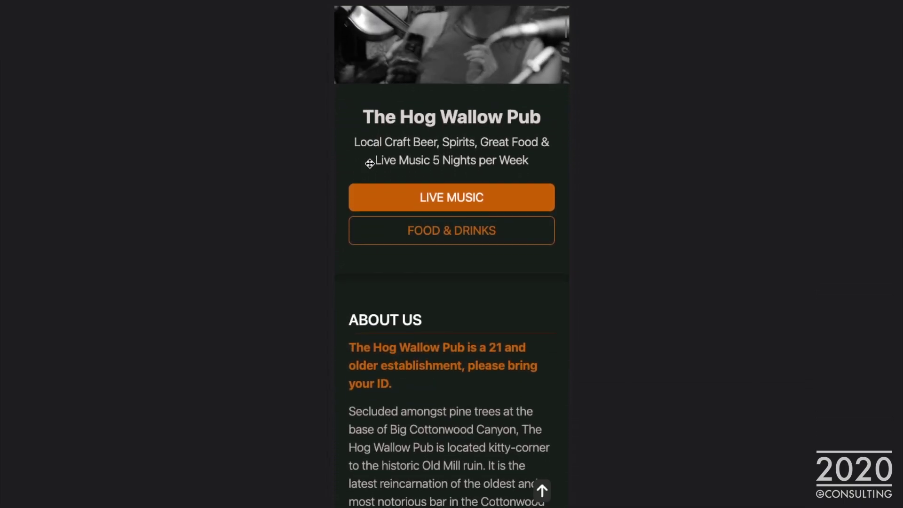
scroll(370, 163, "down", 15)
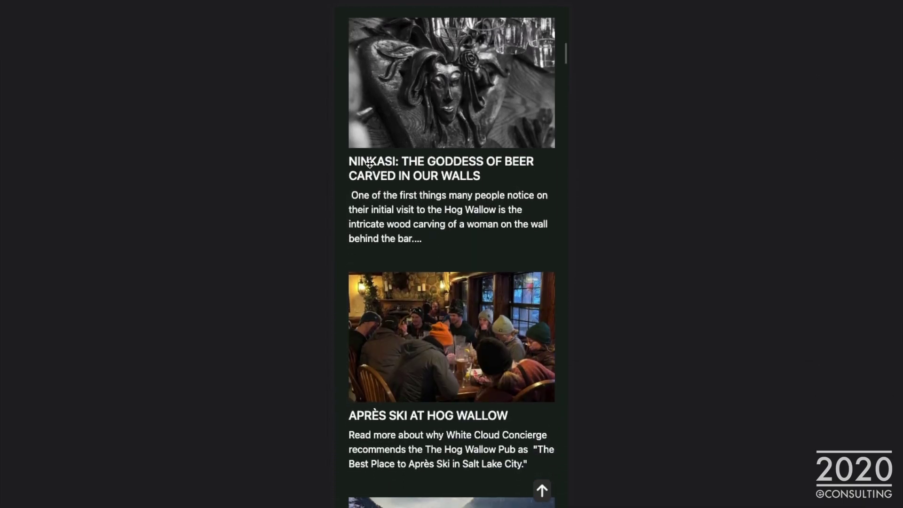
scroll(369, 163, "down", 11)
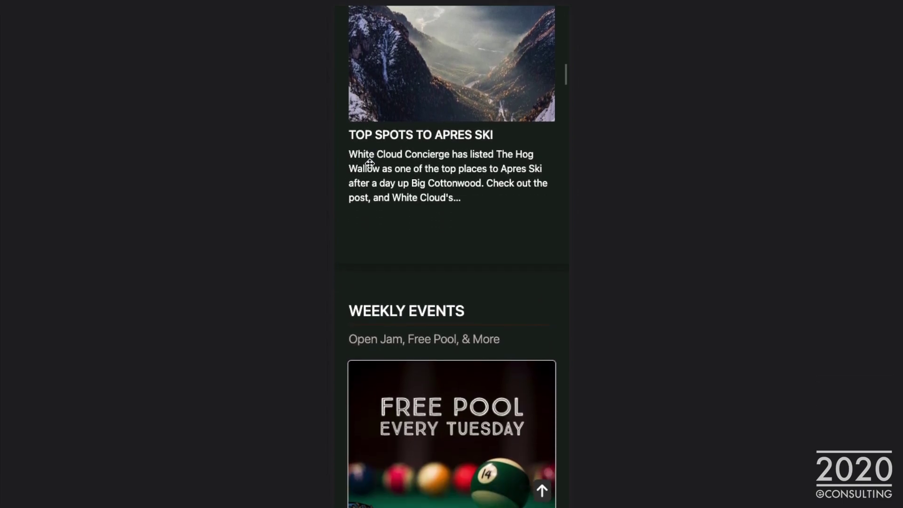
scroll(370, 164, "down", 12)
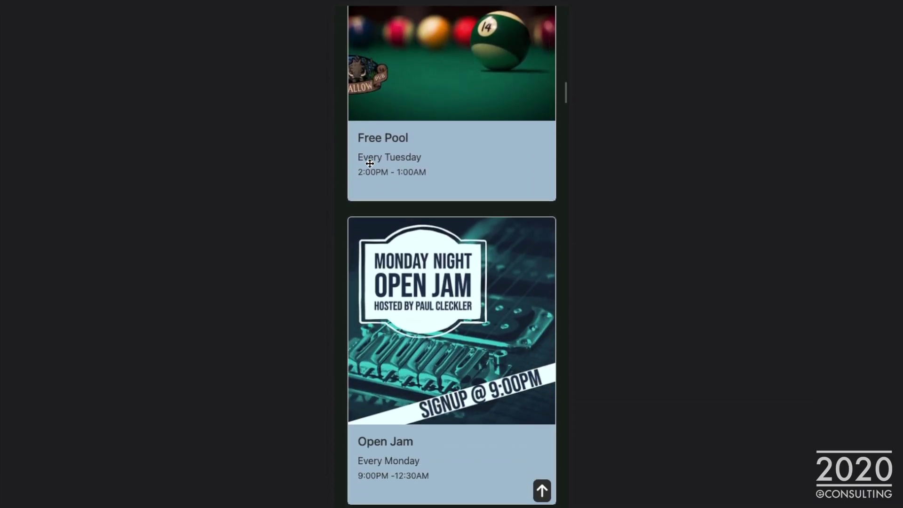
scroll(370, 163, "down", 14)
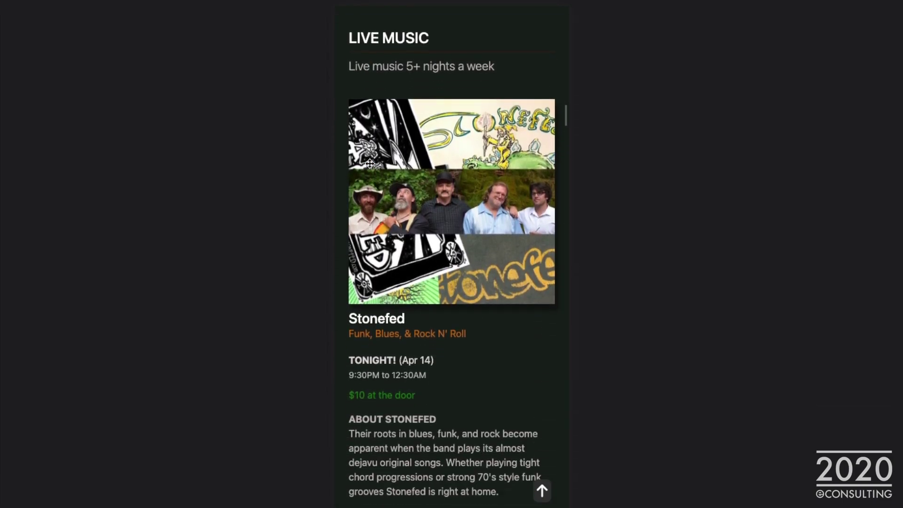
scroll(369, 163, "down", 14)
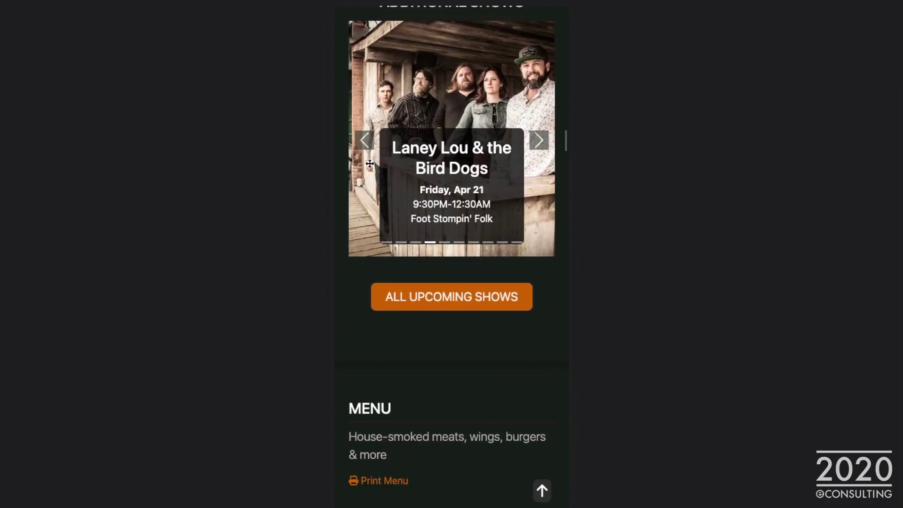
scroll(369, 163, "down", 7)
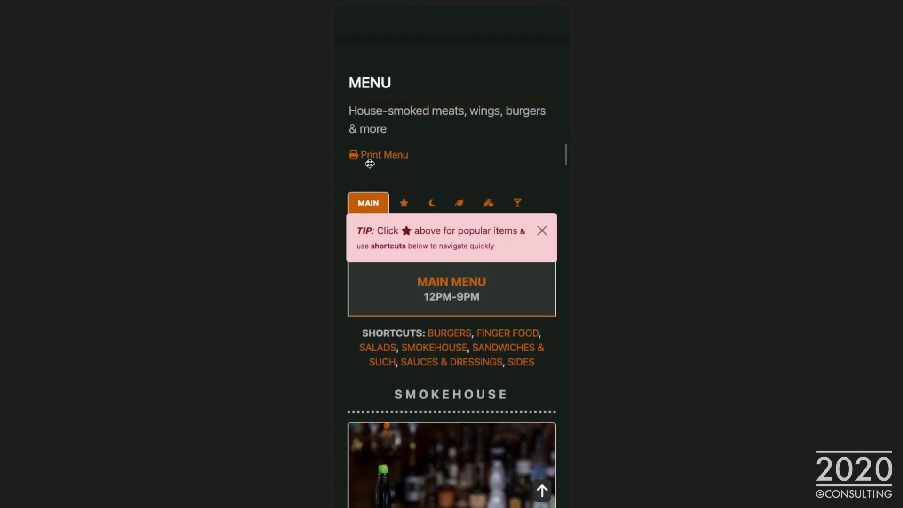
scroll(369, 163, "down", 2)
scroll(370, 163, "down", 1)
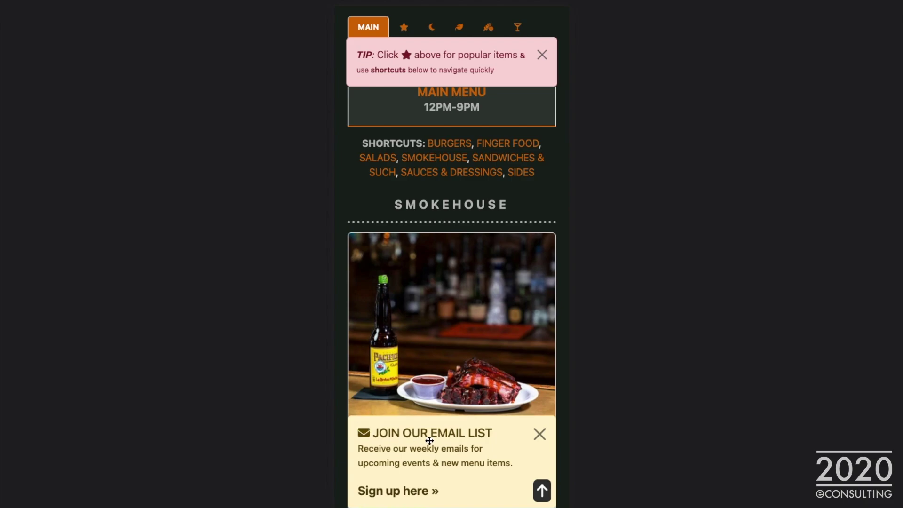
Step: Dismiss the email list sign-up pop-up covering the Smokehouse section of the mobile menu
left_click(540, 433)
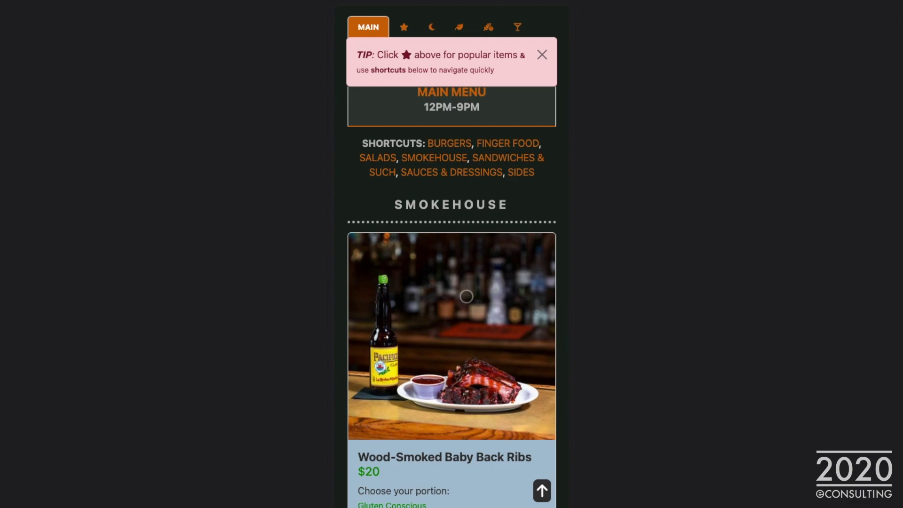
scroll(465, 296, "up", 1)
scroll(466, 296, "down", 1)
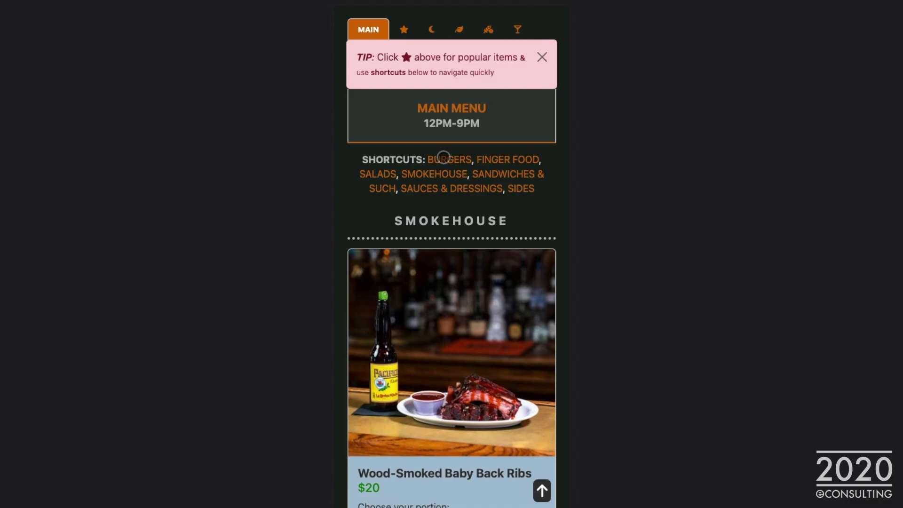
Step: Jump to the Burgers section of the main menu, return to the menu's start, and jump to Finger Food
left_click(443, 156)
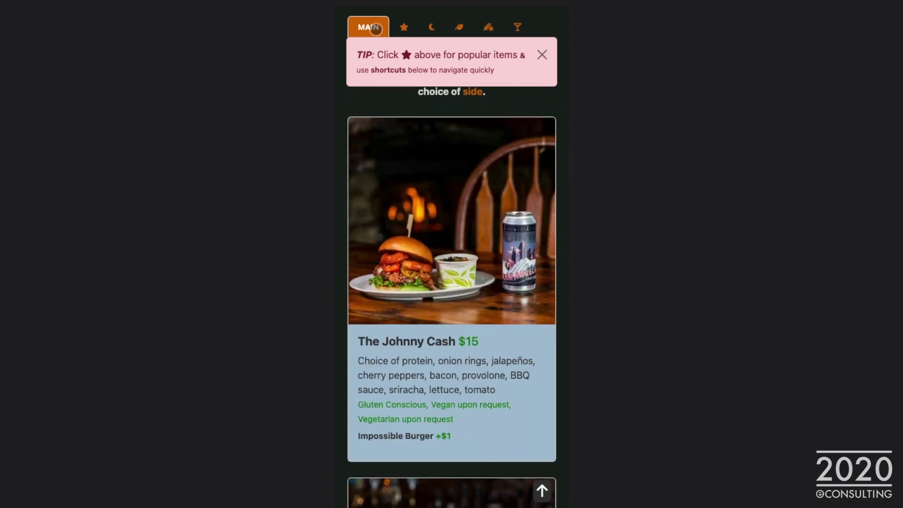
left_click(376, 29)
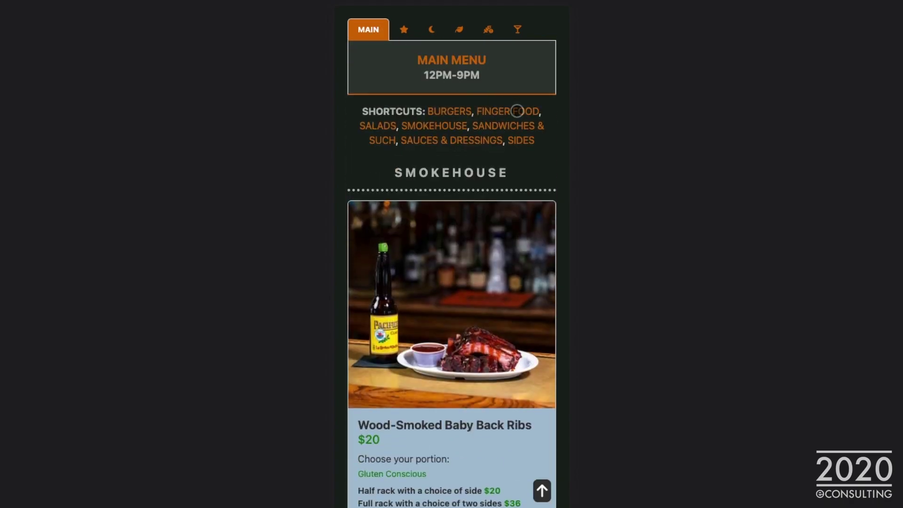
left_click(517, 111)
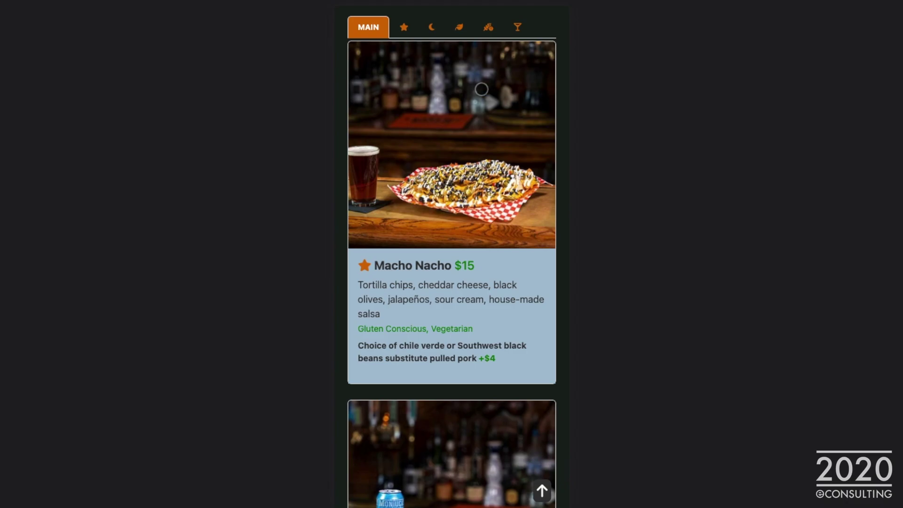
Step: View the Popular Items, Late Night, Vegetarian & Vegan and Gluten Conscious menus in turn
left_click(404, 27)
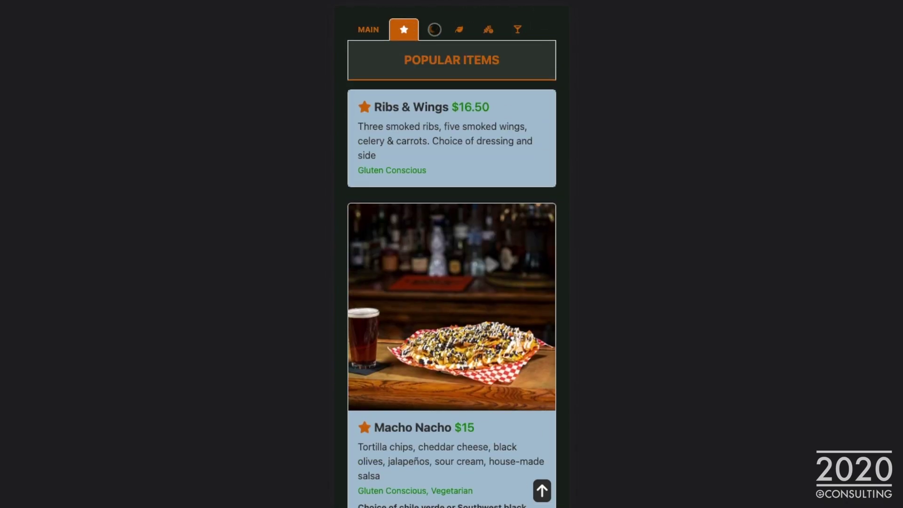
left_click(434, 30)
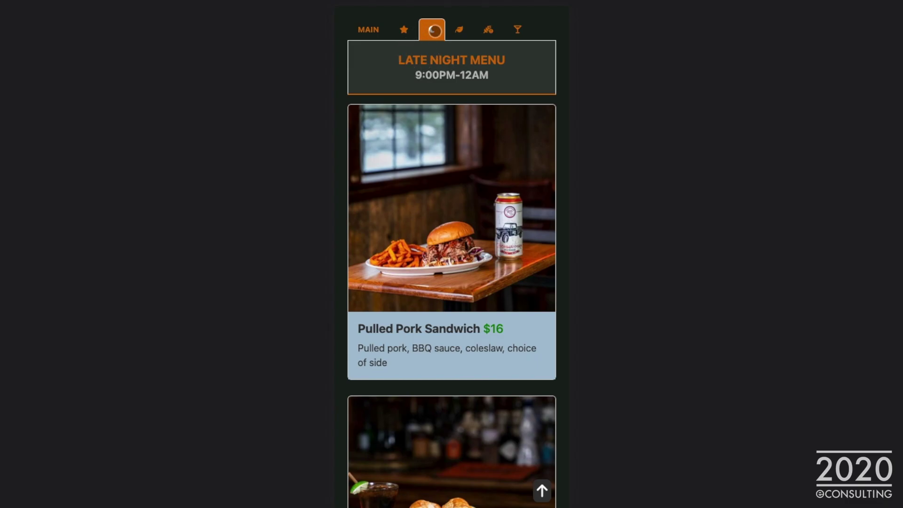
left_click(461, 30)
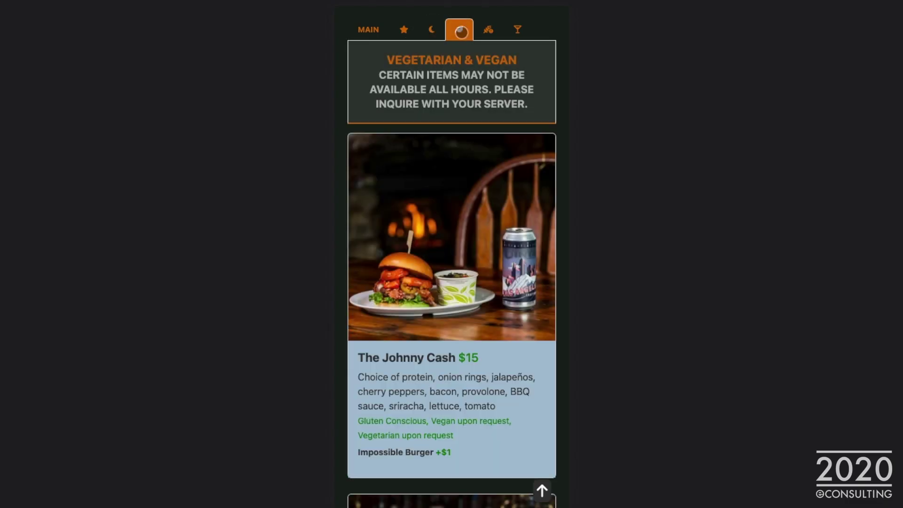
left_click(498, 34)
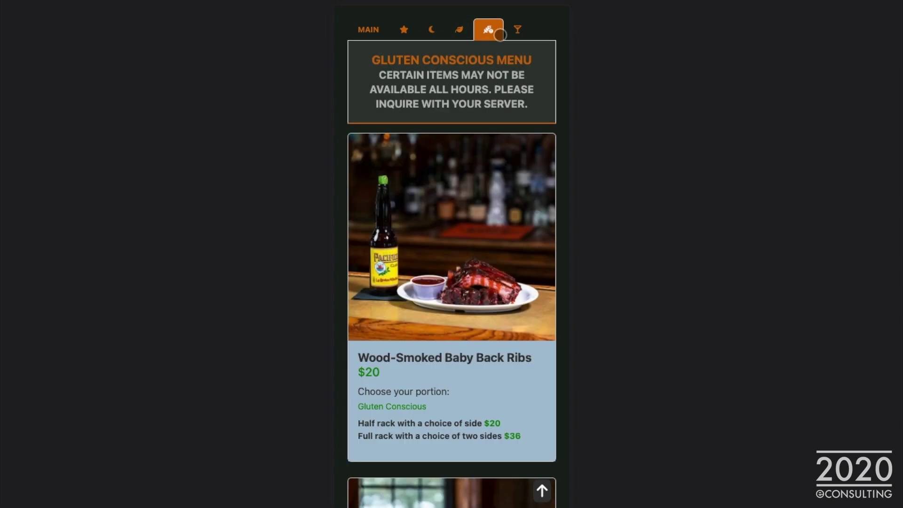
Step: Open the Cocktail, Wine & Beer menu and look through its beer lists down to the ciders
left_click(517, 31)
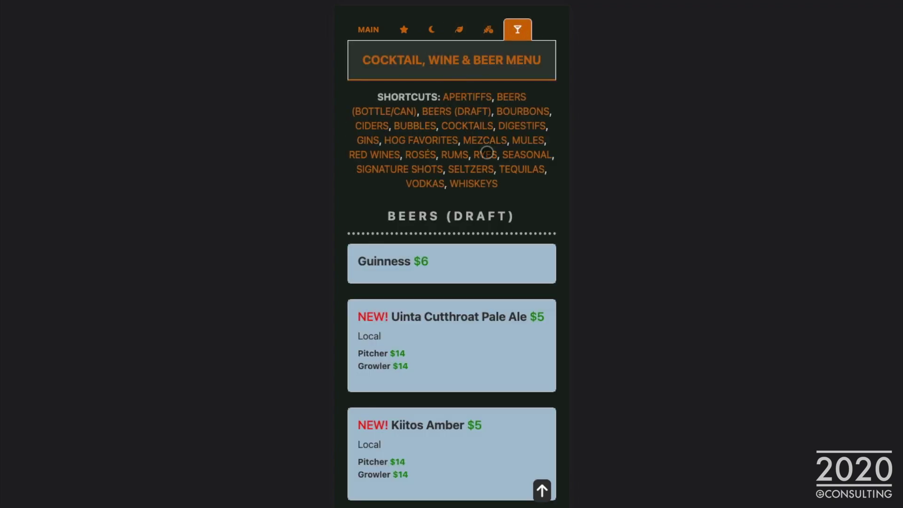
scroll(405, 213, "down", 2)
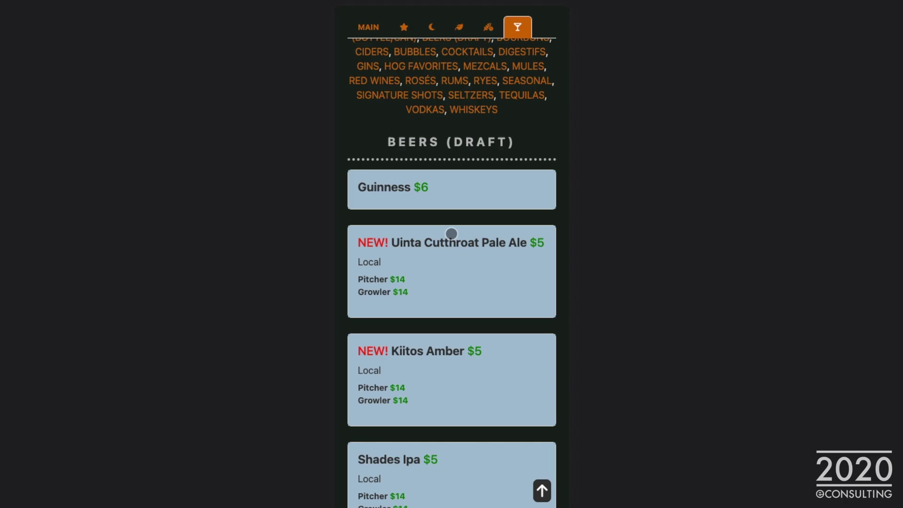
scroll(484, 66, "down", 15)
scroll(486, 66, "down", 10)
left_click(517, 27)
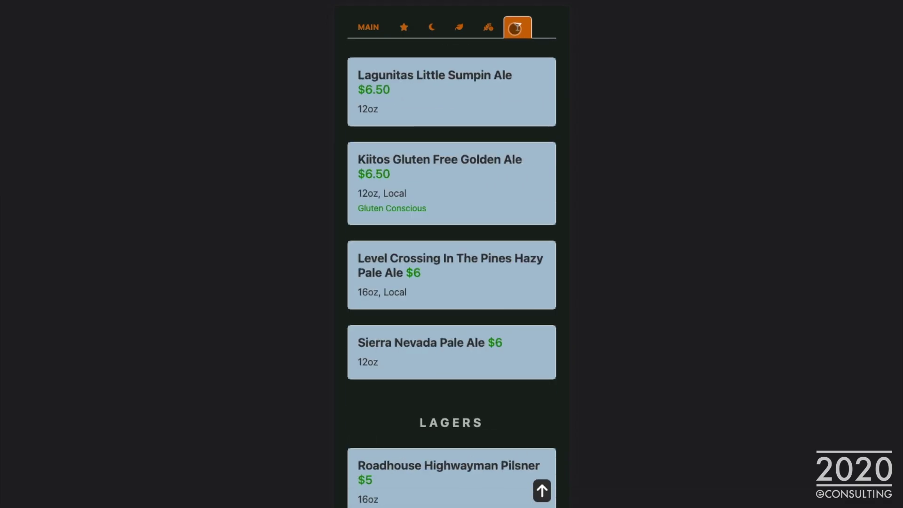
left_click(371, 128)
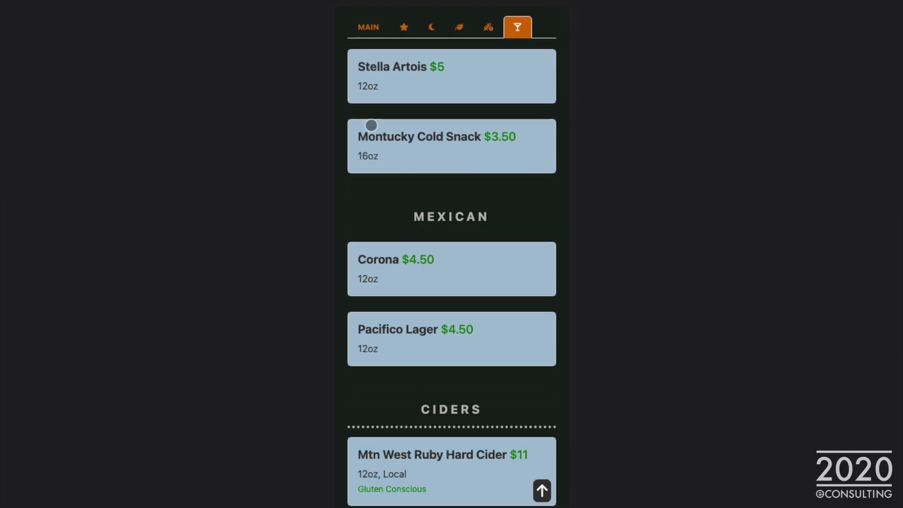
left_click(519, 28)
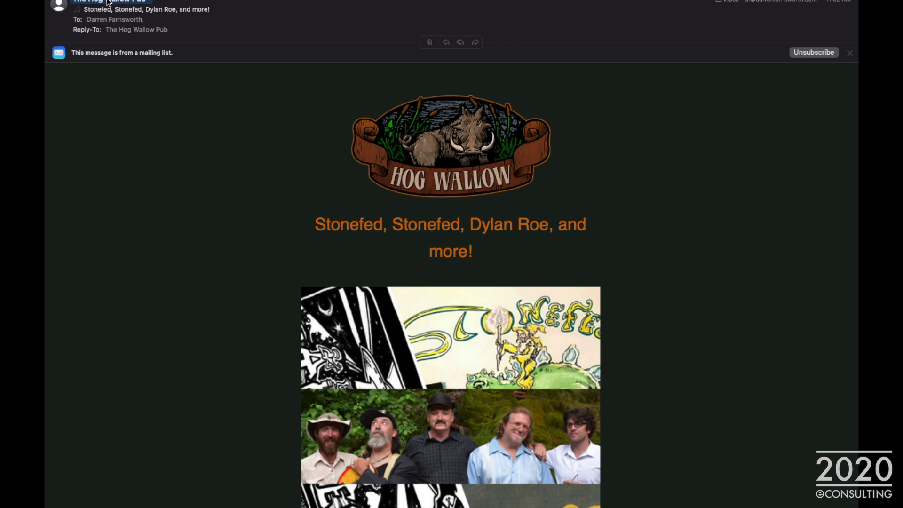
Step: In the pub's newsletter email, highlight the subject line and review the upcoming shows down to the Wednesday, Apr 19 listing
left_click_drag(79, 8, 220, 10)
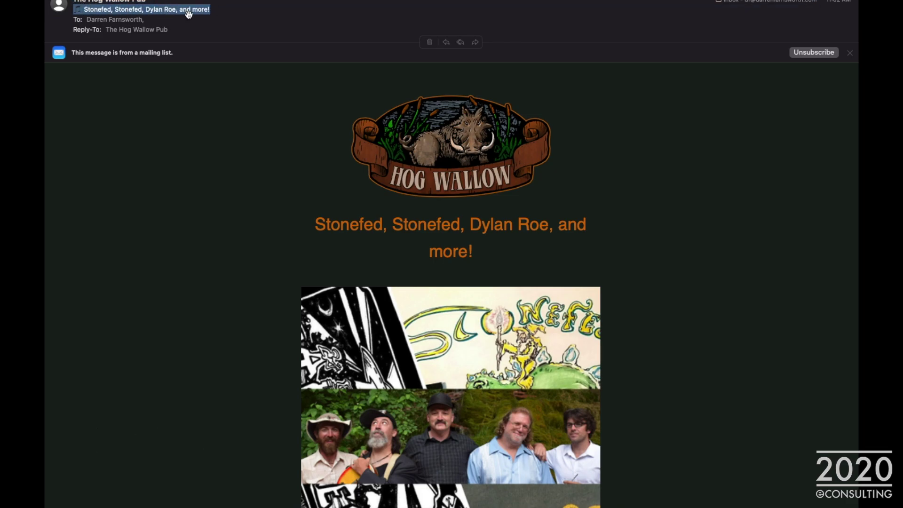
scroll(265, 202, "down", 3)
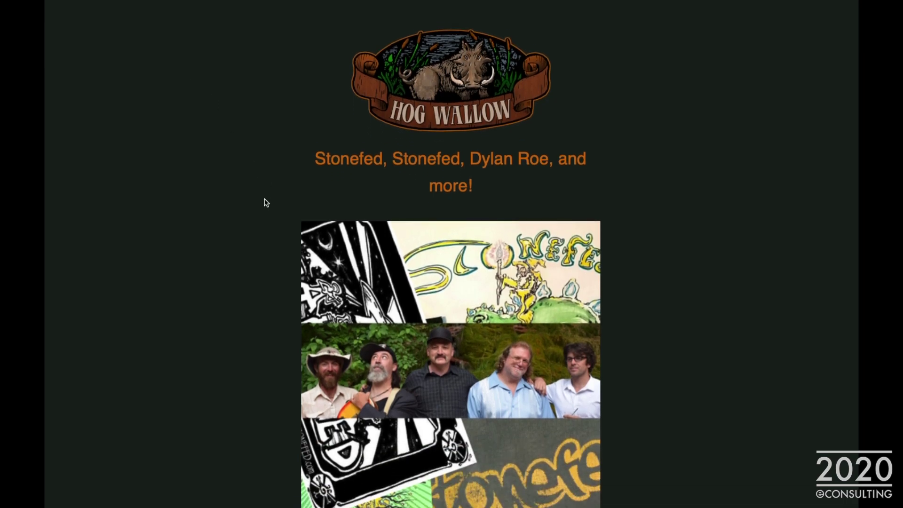
scroll(360, 243, "down", 6)
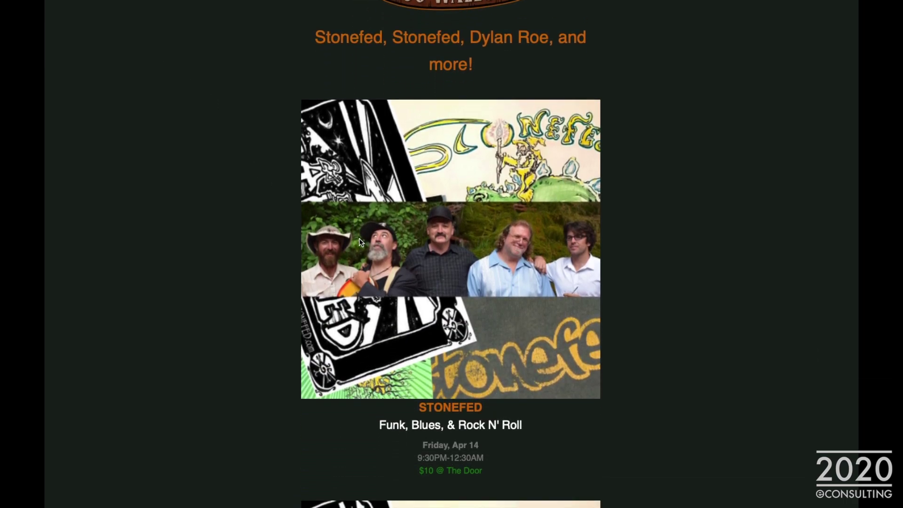
scroll(360, 243, "down", 8)
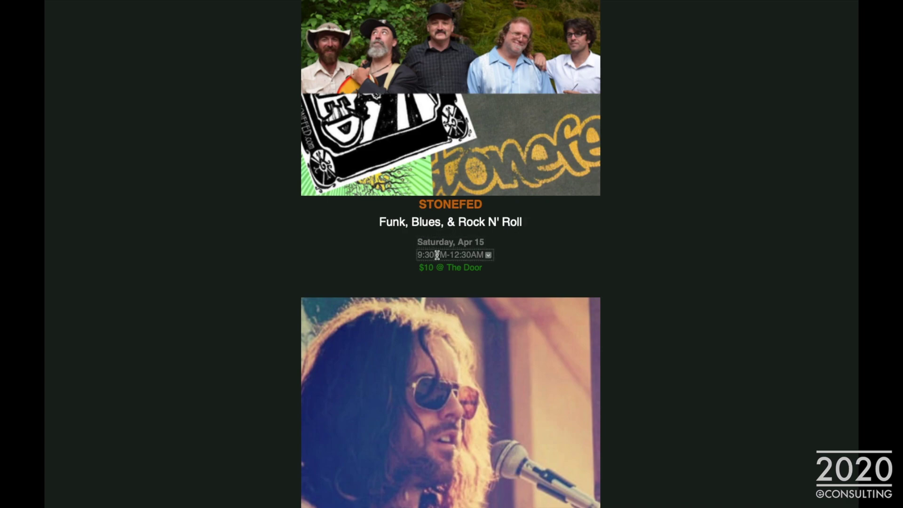
scroll(424, 268, "down", 3)
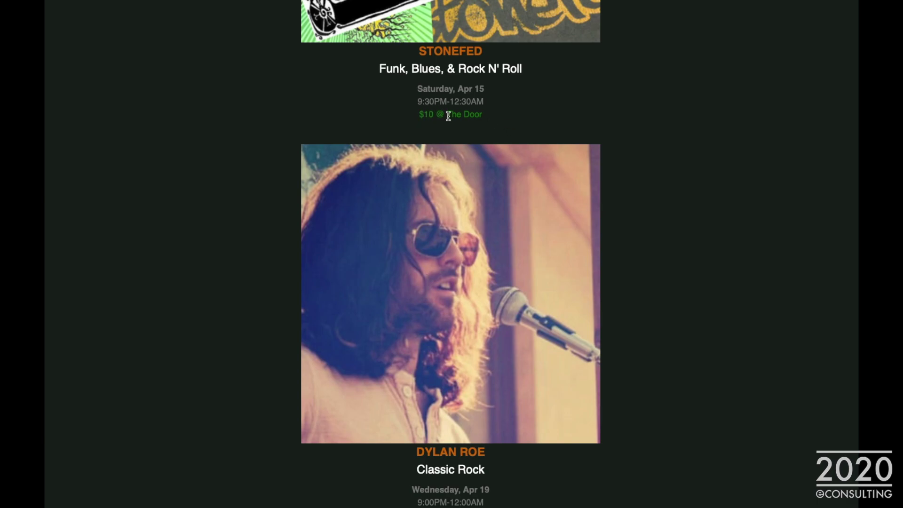
scroll(447, 115, "down", 2)
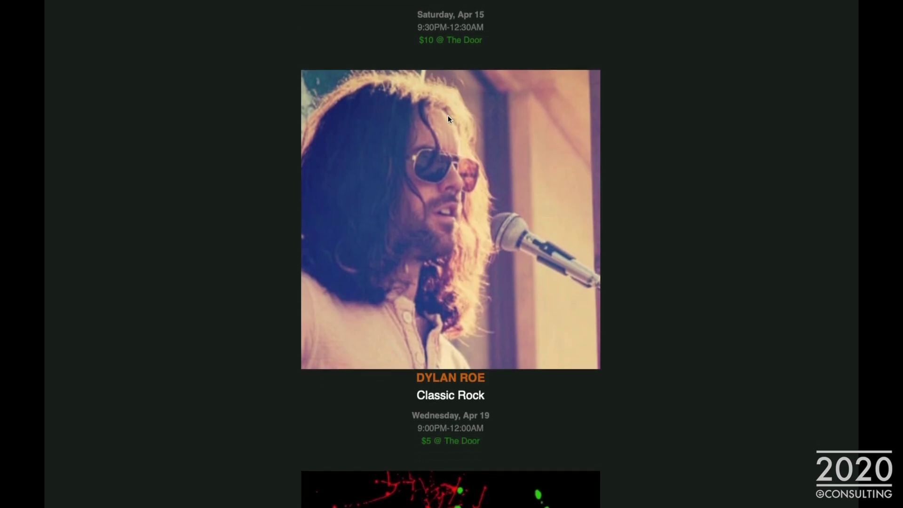
Step: Open the Wednesday, April 19 Classic Rock show from the email and review its page down to the venue information
left_click(443, 207)
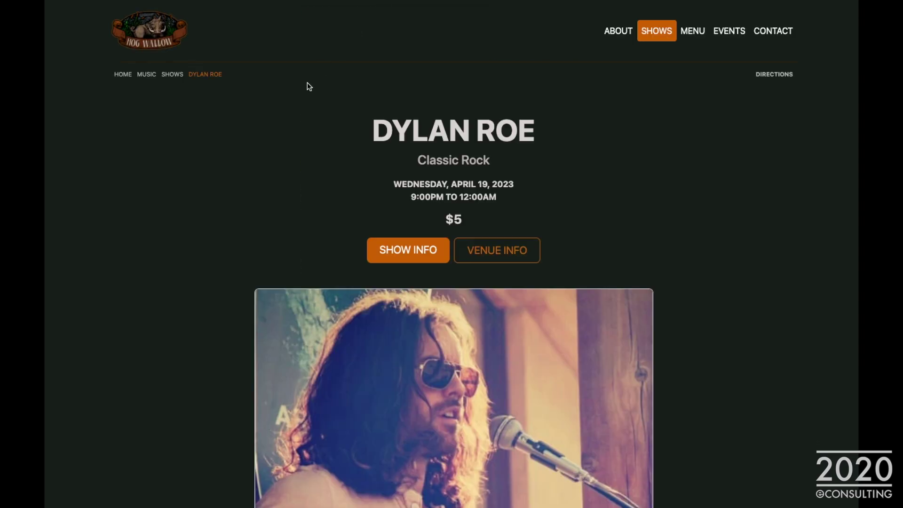
scroll(266, 66, "down", 3)
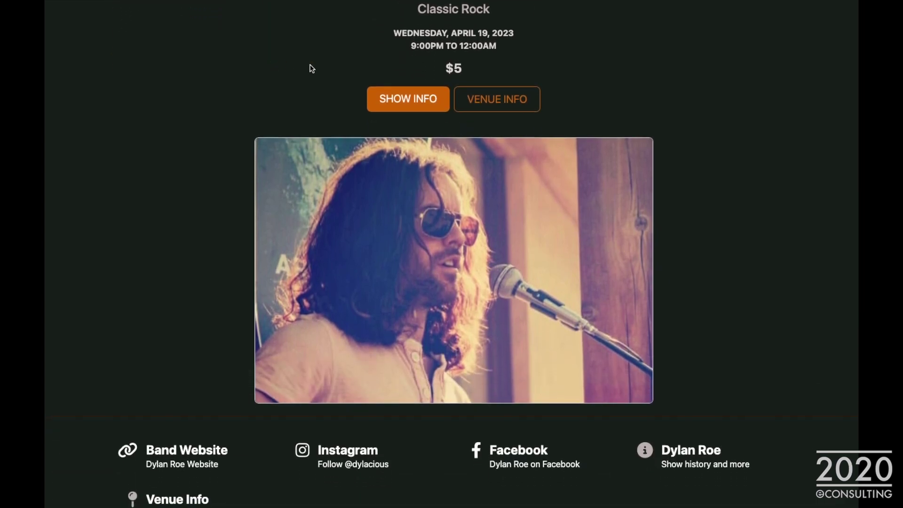
scroll(229, 128, "down", 3)
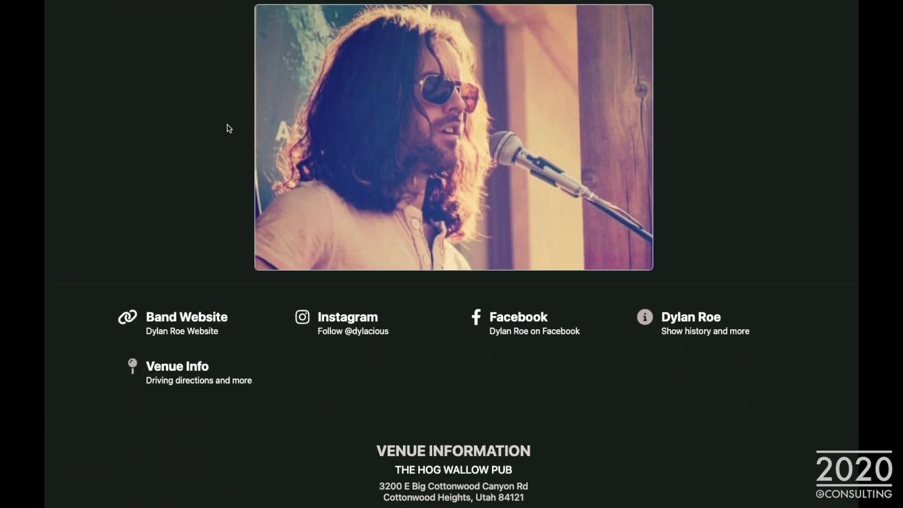
scroll(424, 344, "down", 9)
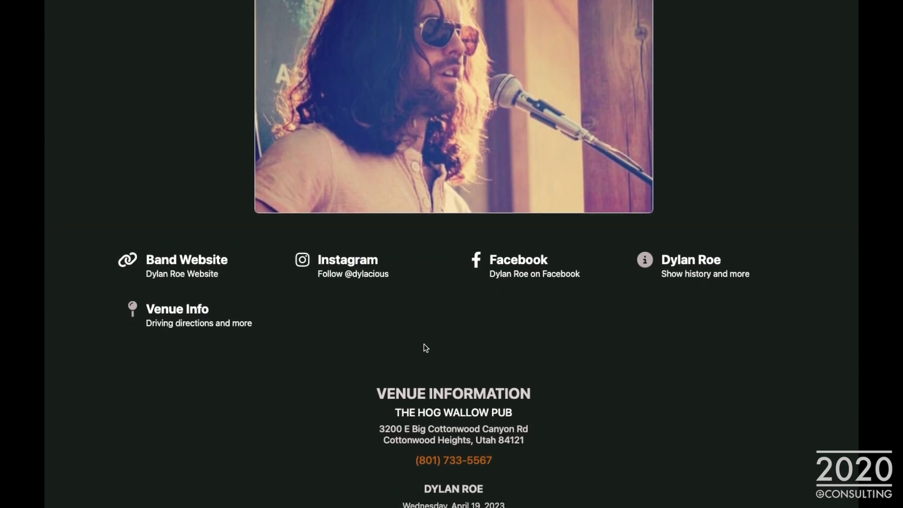
Step: Review the rest of the show page, from the venue map through the Live Music section and upcoming shows carousel
scroll(338, 273, "down", 6)
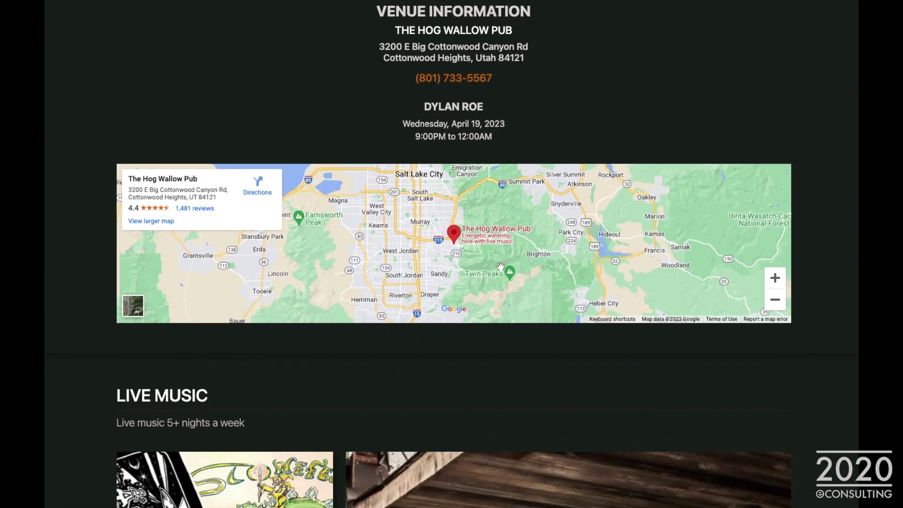
scroll(501, 267, "down", 8)
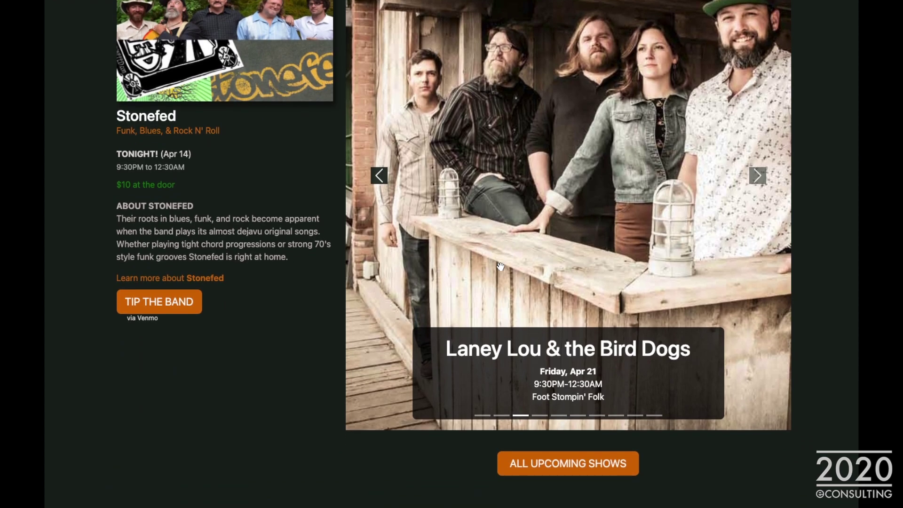
scroll(500, 267, "down", 10)
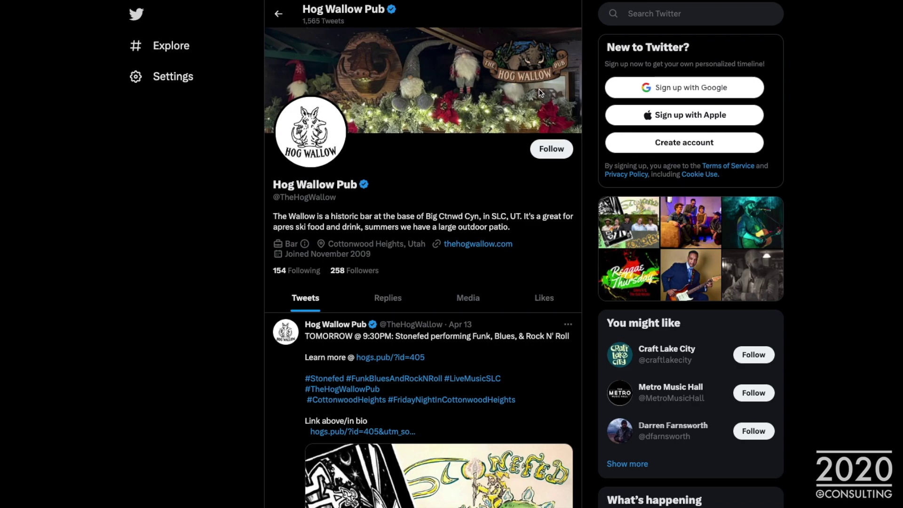
Step: Look through the show announcement tweets on the Hog Wallow Pub's Twitter profile
scroll(451, 248, "down", 4)
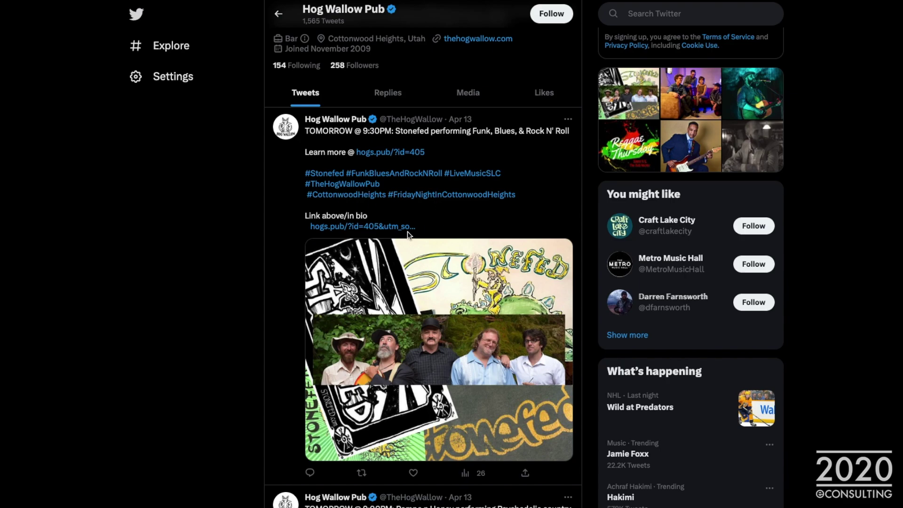
scroll(479, 371, "down", 15)
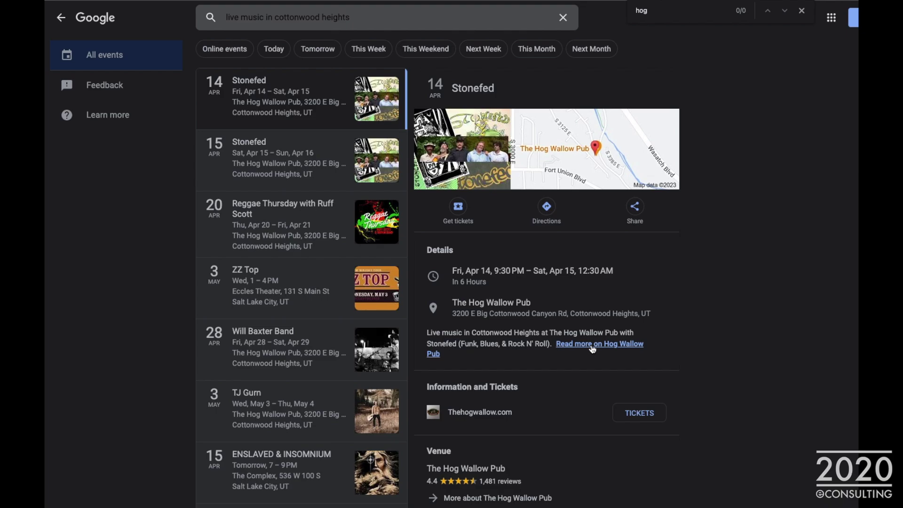
Step: In Google's Cottonwood Heights live music events, view the April 15 Stonefed, April 20 Reggae Thursday, April 28 and May 3 shows in turn
left_click(270, 147)
left_click(263, 211)
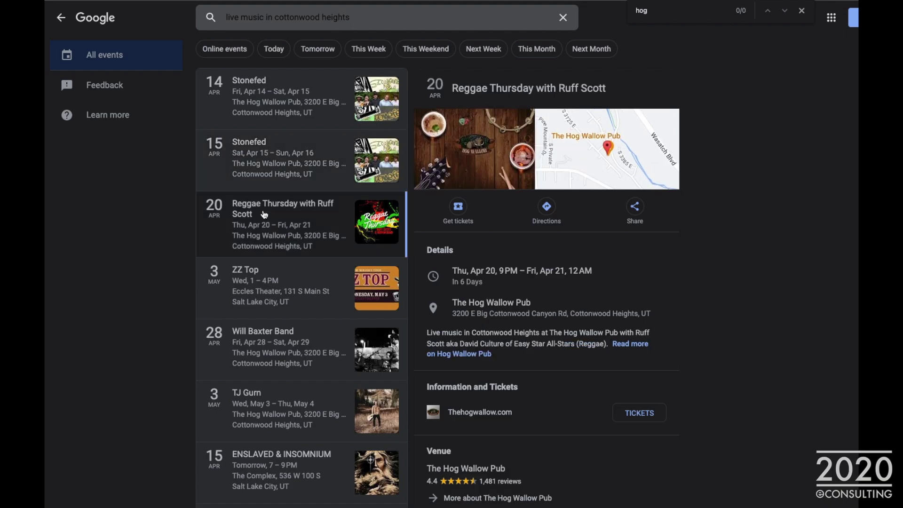
left_click(261, 329)
left_click(284, 406)
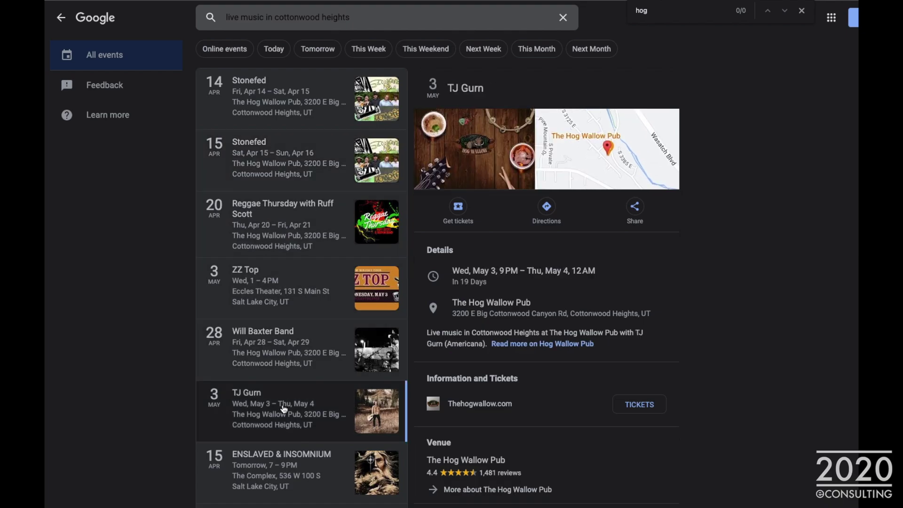
Step: View the May 4 Reggae Thursday and April 29 shows further down the event list and browse the remaining events
scroll(291, 376, "down", 5)
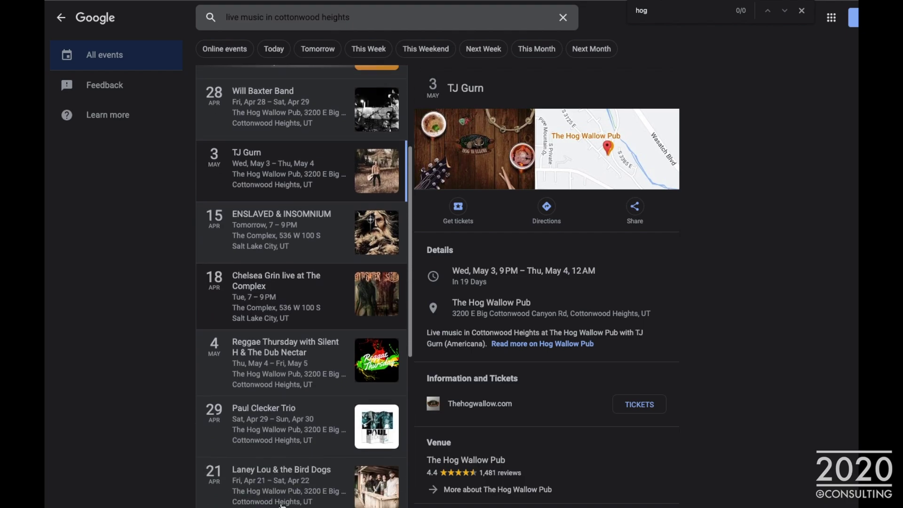
left_click(295, 372)
left_click(286, 430)
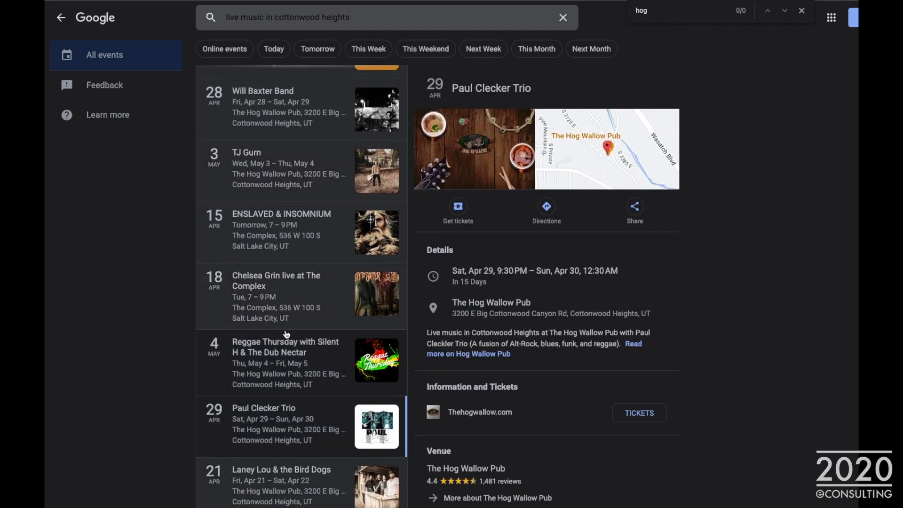
scroll(286, 414, "down", 4)
scroll(286, 333, "down", 6)
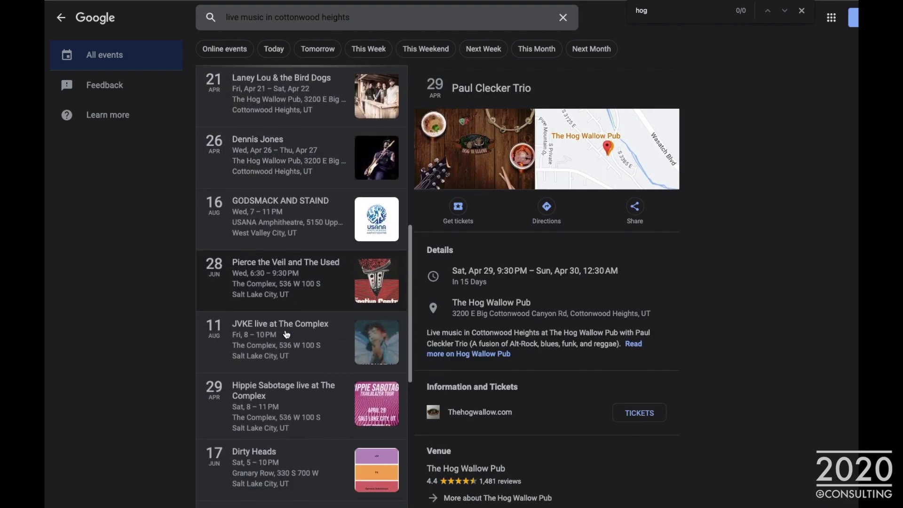
left_click(277, 439)
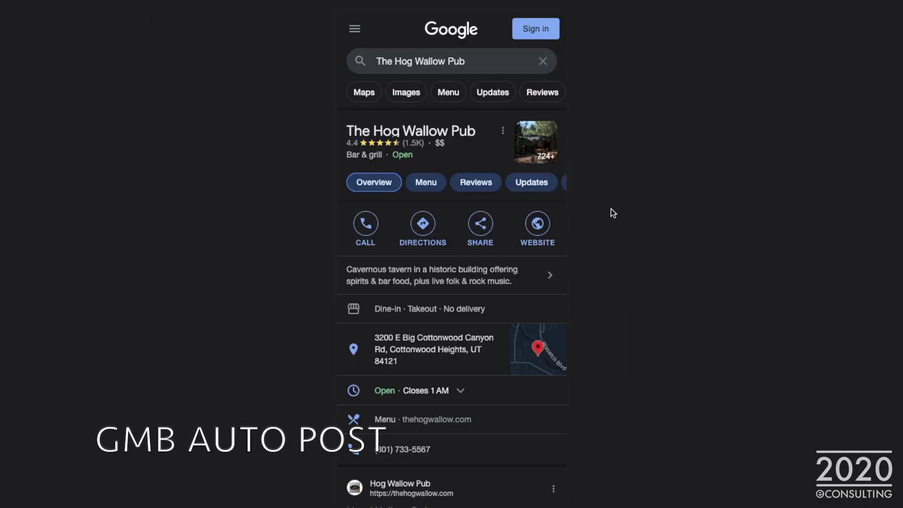
Step: In the pub's mobile Google listing, find the What's new section and open the Stonefed post for Friday, April 14
scroll(497, 242, "down", 10)
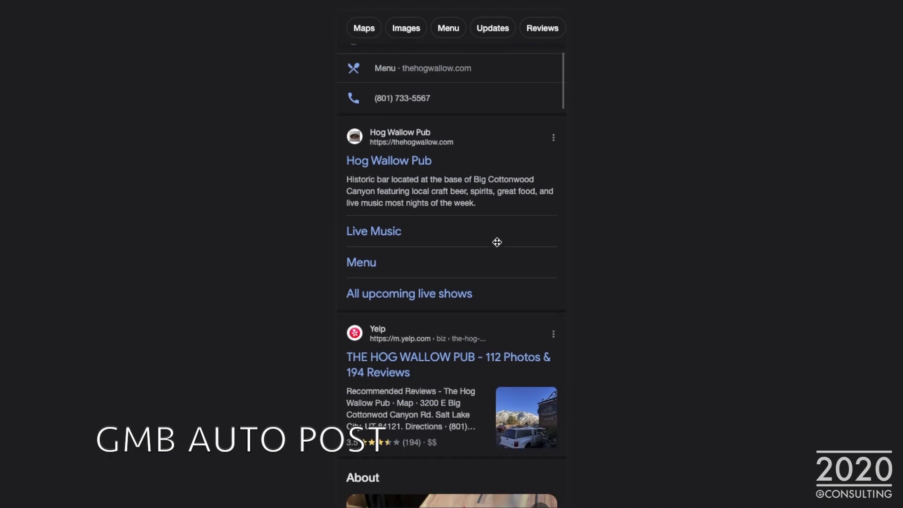
scroll(497, 242, "down", 12)
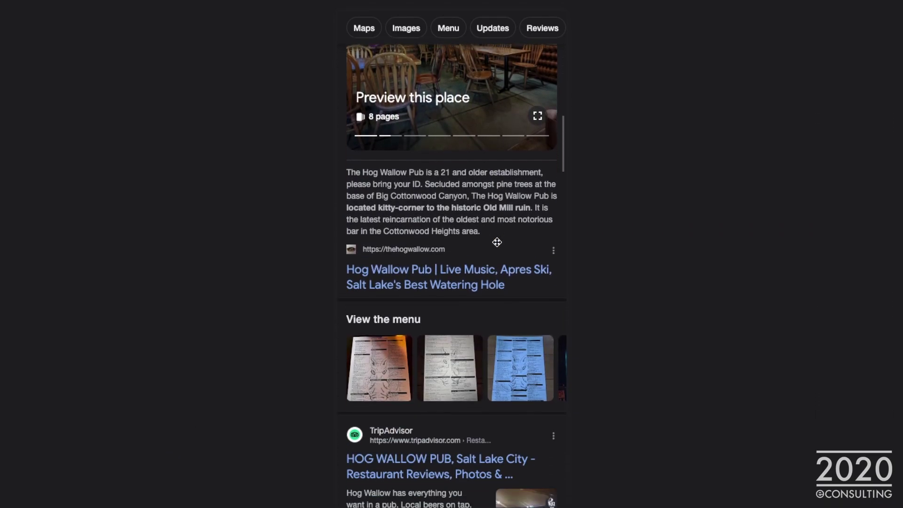
scroll(497, 242, "down", 12)
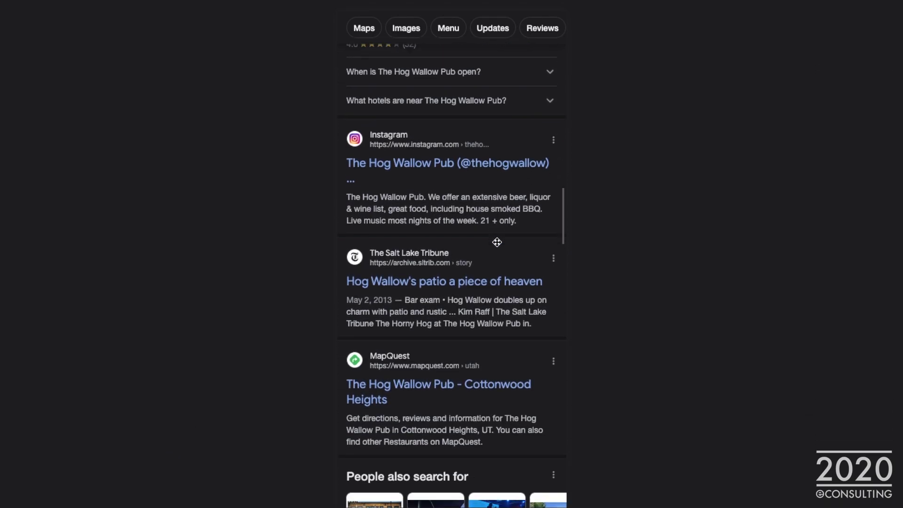
scroll(497, 242, "down", 10)
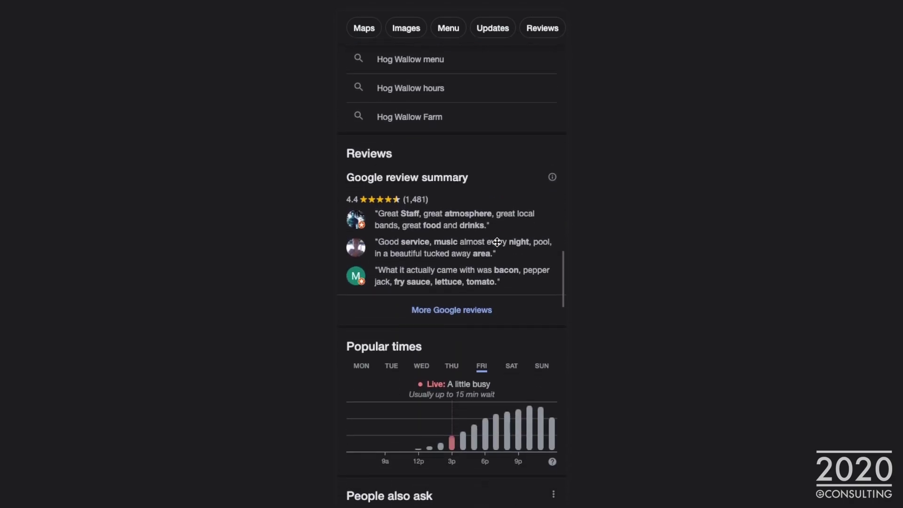
scroll(497, 242, "down", 9)
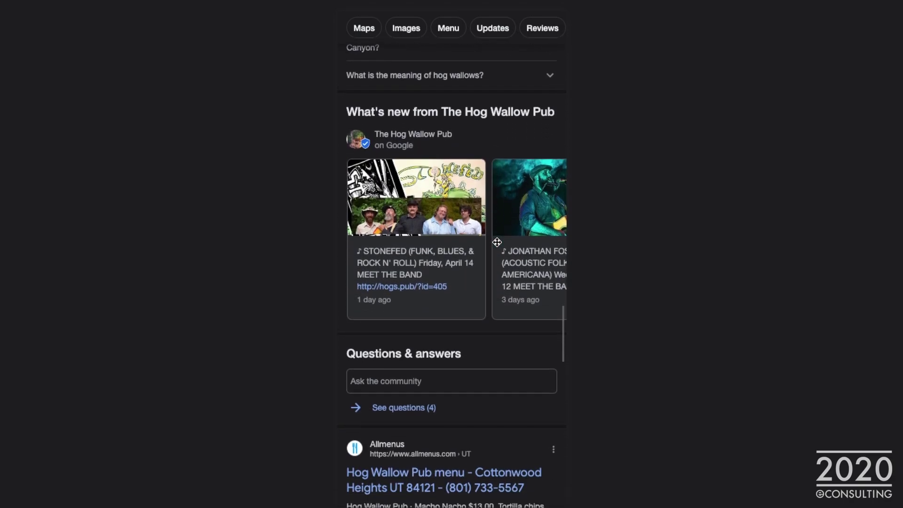
left_click(419, 181)
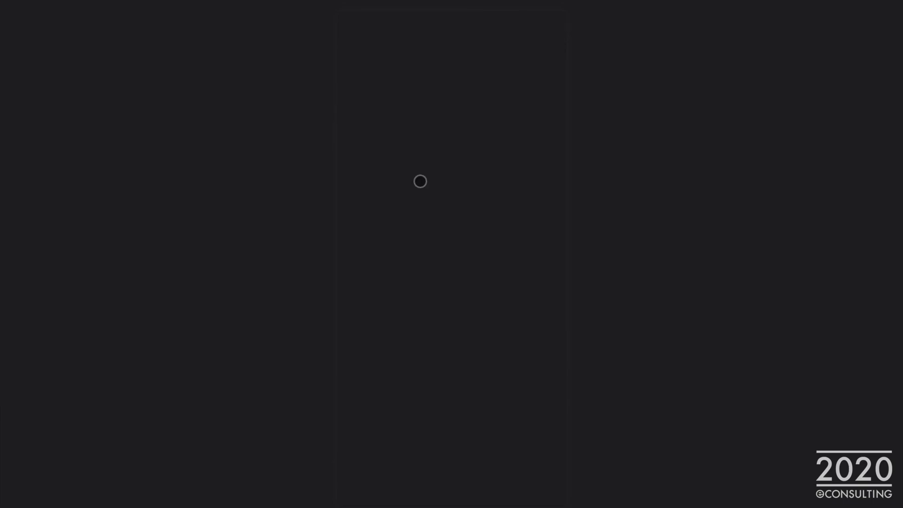
scroll(531, 74, "down", 3)
scroll(530, 74, "down", 5)
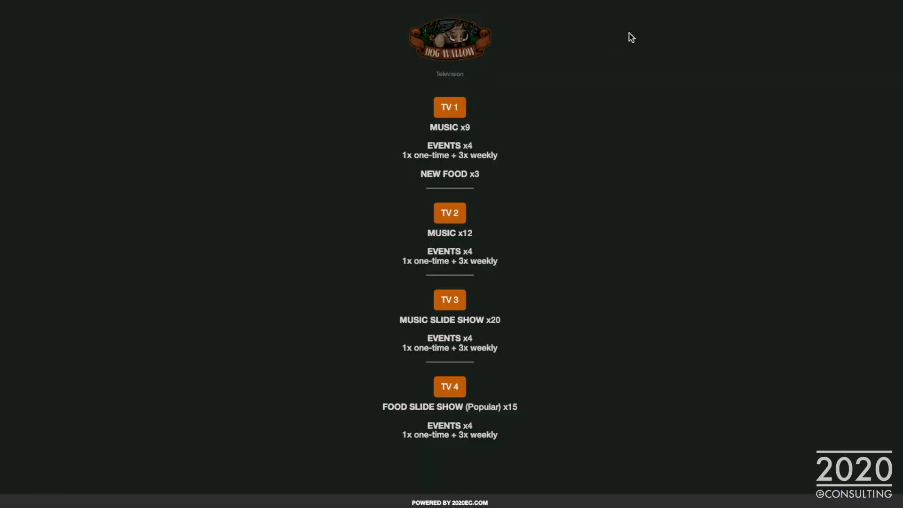
Step: From the Television page, view the TV 1 display and then open the TV 2 display
left_click(455, 106)
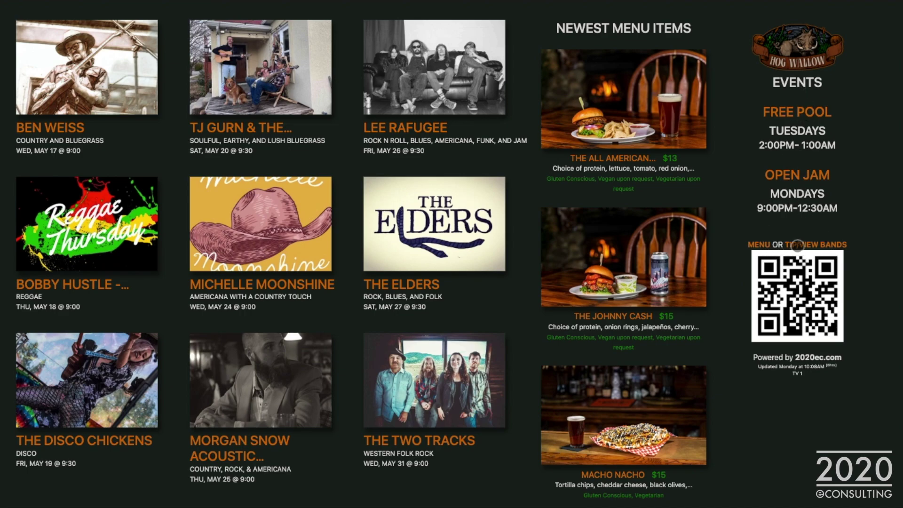
left_click(842, 246)
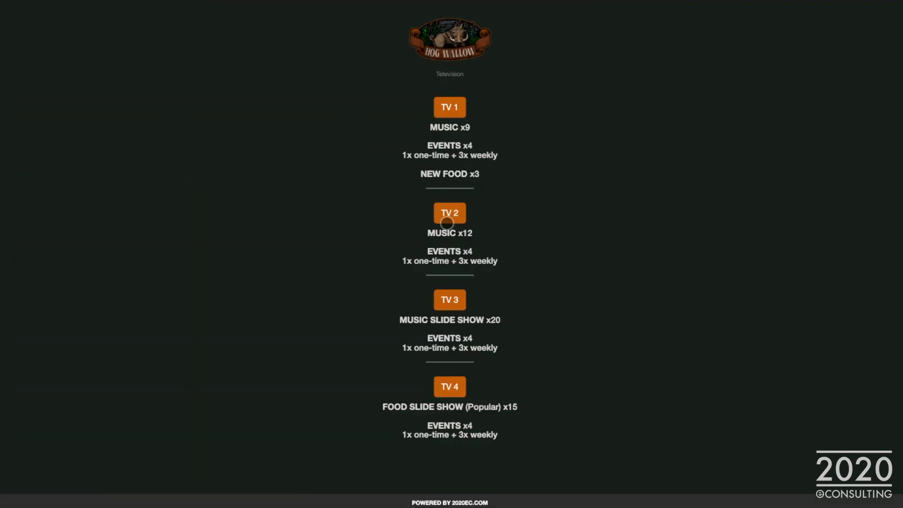
left_click(450, 213)
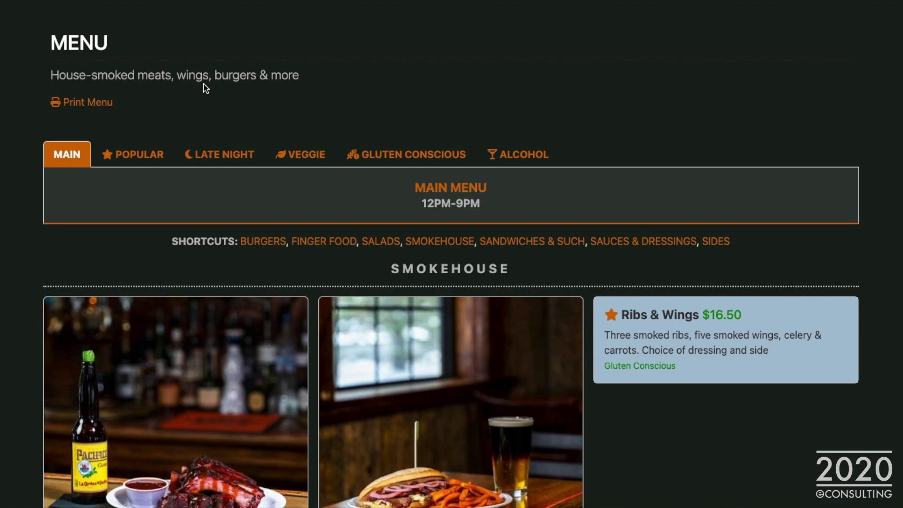
Step: Open the printable PDF menu and choose to open its Wood-Smoked Baby Back Ribs link in The Hog Wallow Pub app
left_click(87, 103)
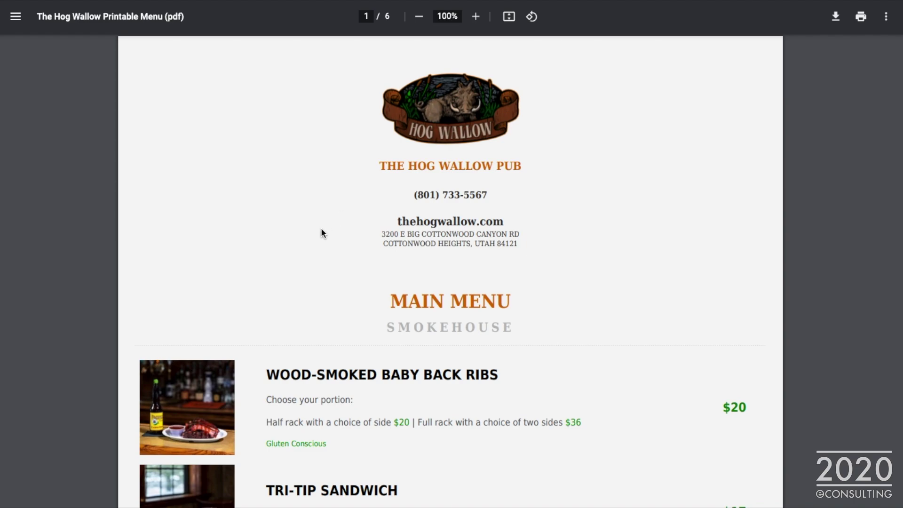
right_click(379, 378)
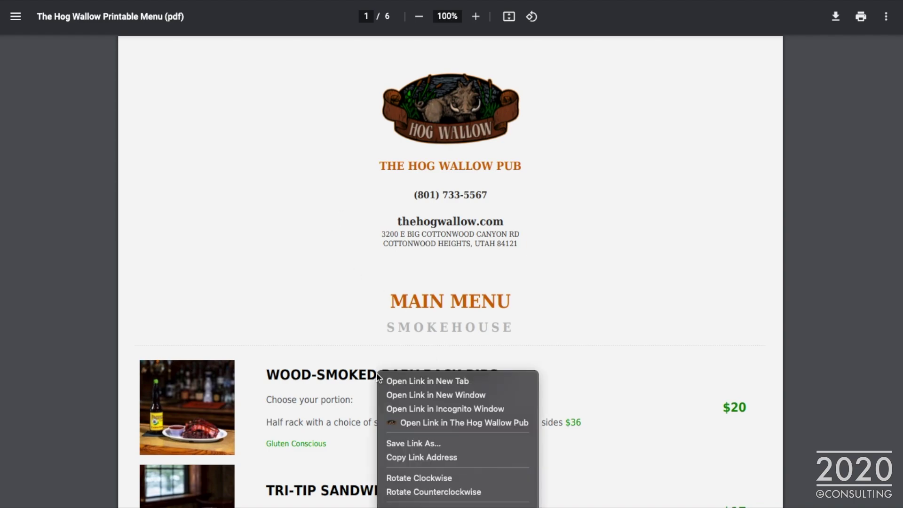
left_click(466, 421)
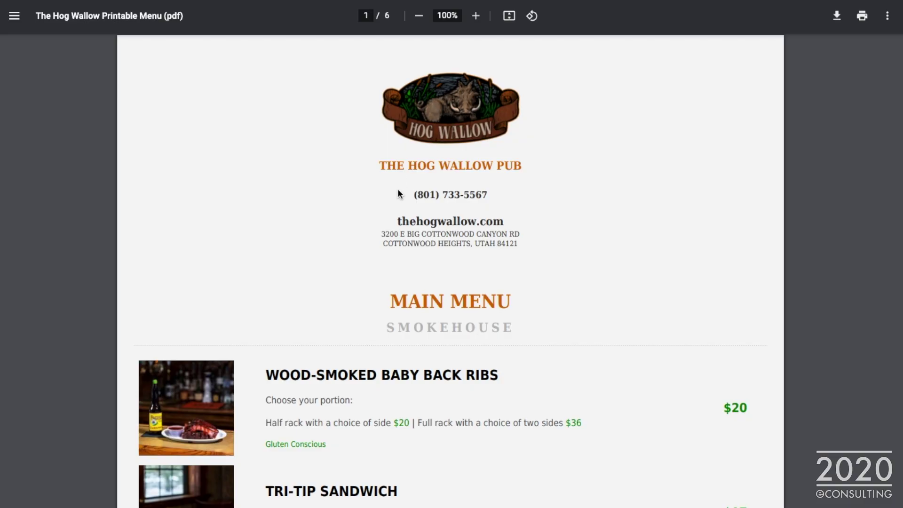
Step: Look through the printable menu's Smokehouse items and on past Smoked Wings
scroll(394, 207, "down", 5)
scroll(394, 206, "down", 4)
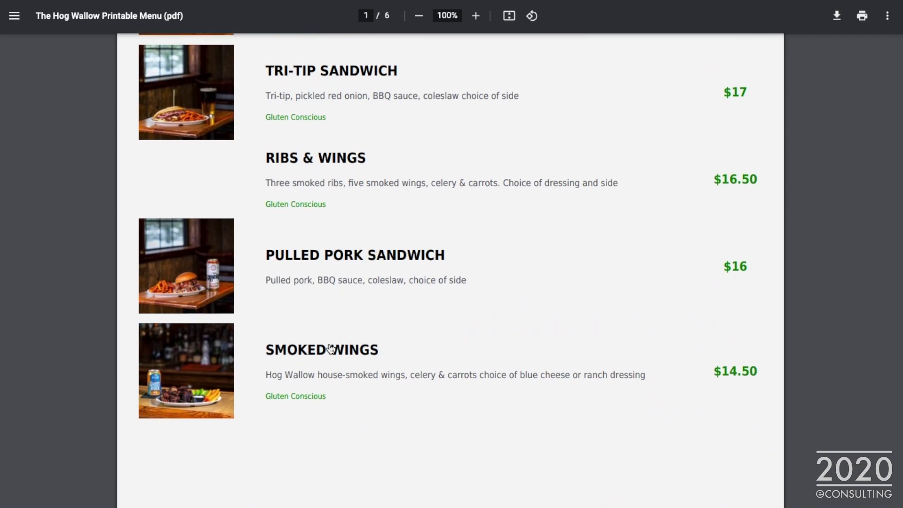
scroll(332, 348, "down", 10)
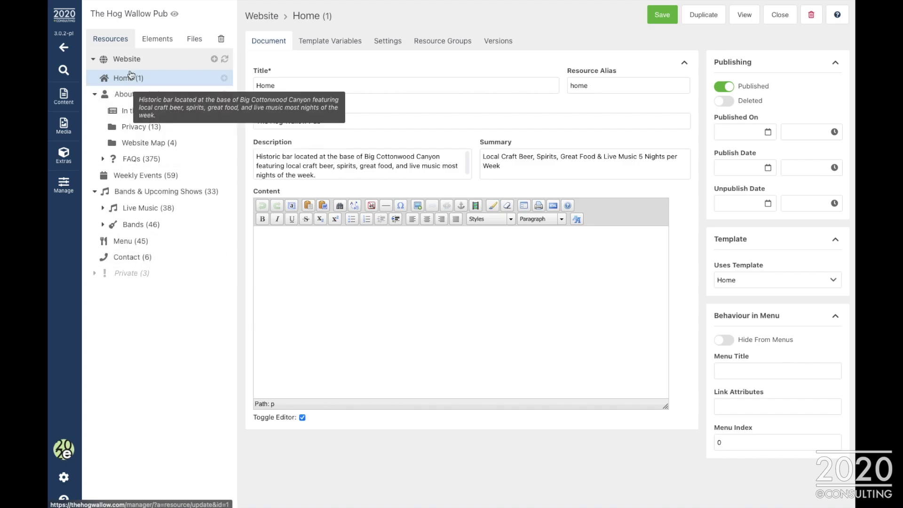
Step: In the site manager, open the Home resource's template variables and review its company info and event layout options
left_click(323, 43)
scroll(358, 110, "down", 1)
scroll(360, 111, "up", 1)
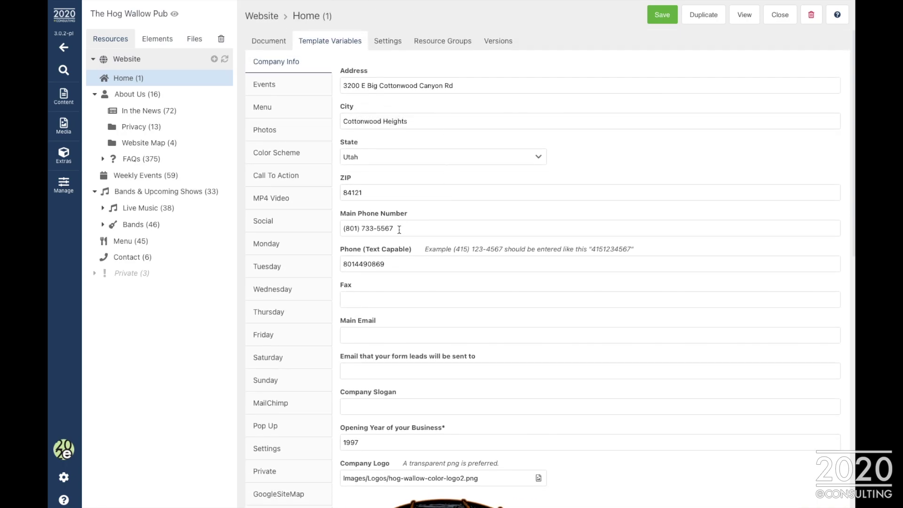
left_click(286, 86)
left_click(372, 89)
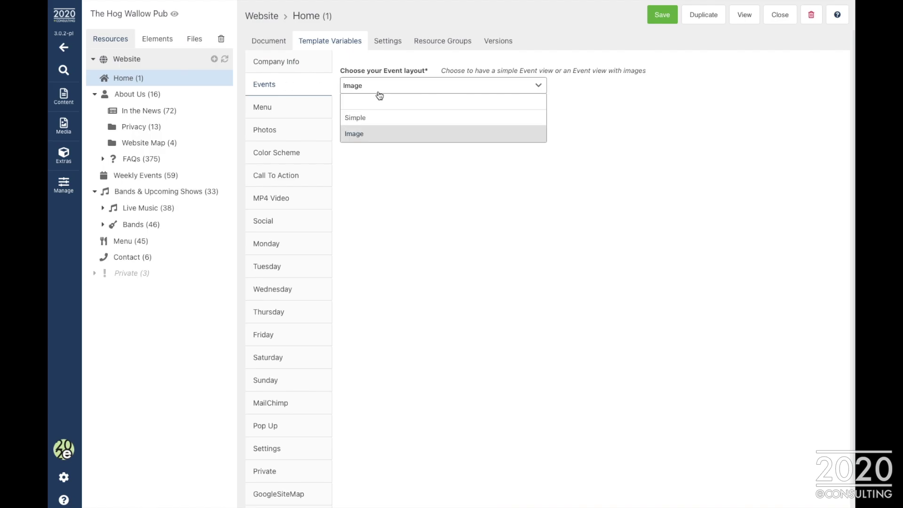
Step: View the Home resource's Menu, Photos, Color Scheme, Call To Action and MP4 Video variables in turn
left_click(282, 111)
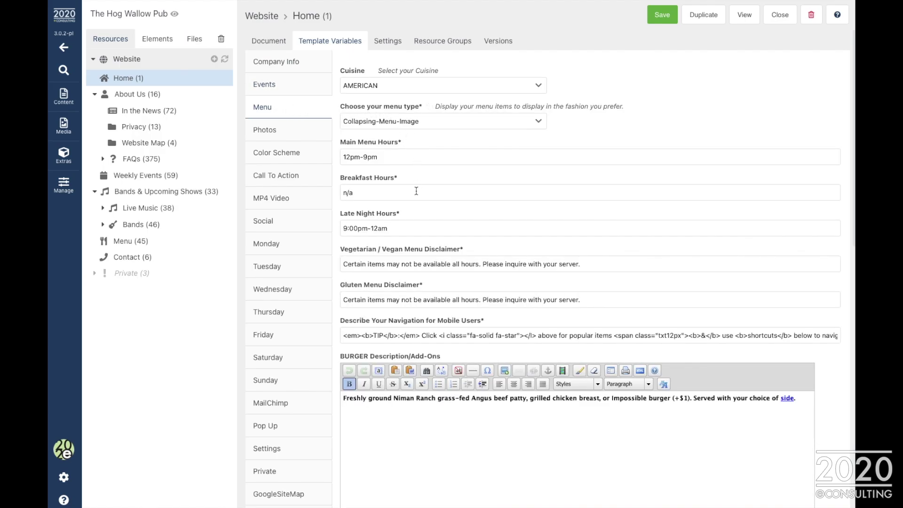
left_click(299, 128)
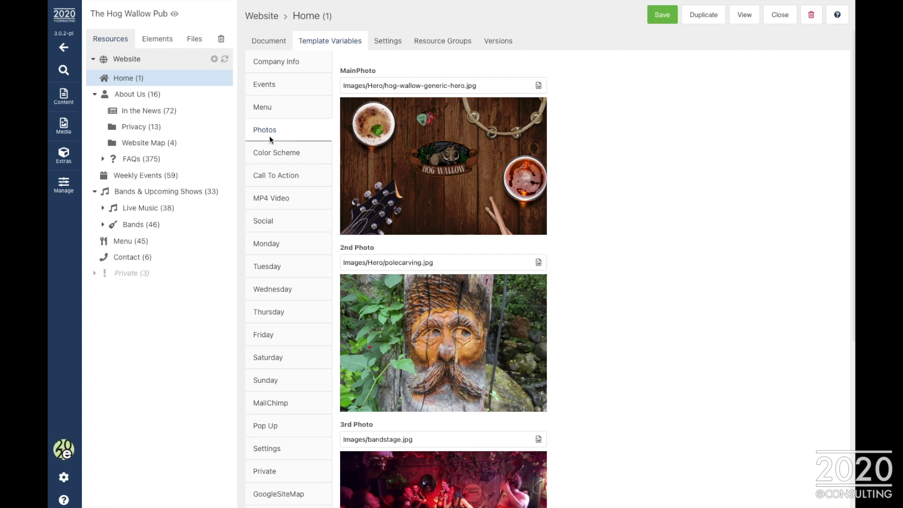
left_click(257, 157)
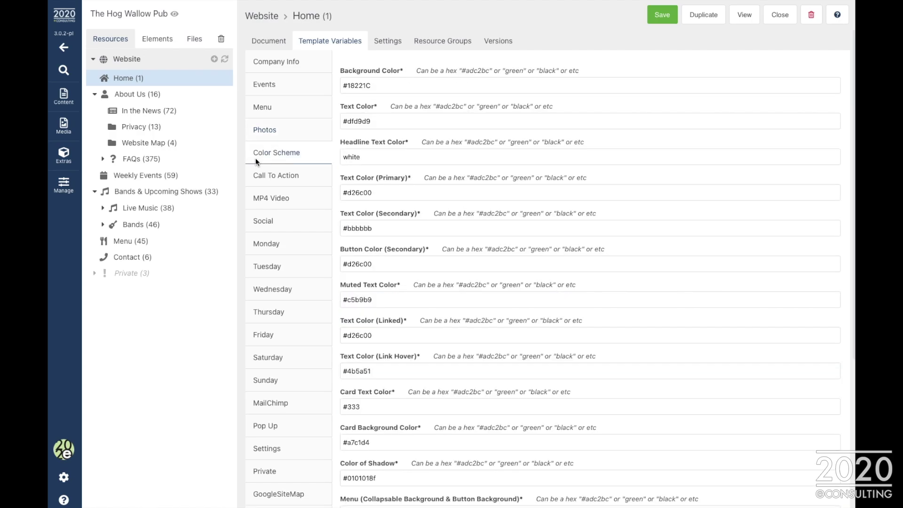
left_click(276, 183)
left_click(282, 198)
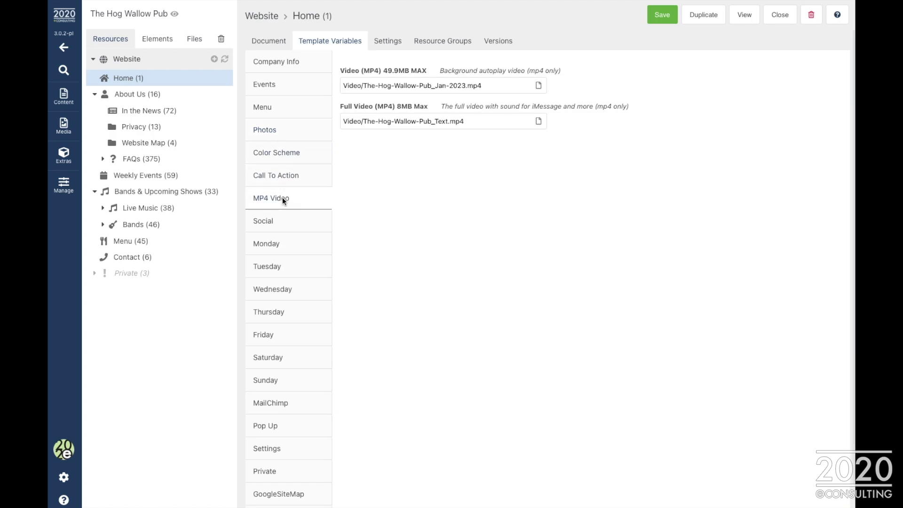
Step: View the Home resource's Social, Monday hours and Pop Up variables
left_click(280, 220)
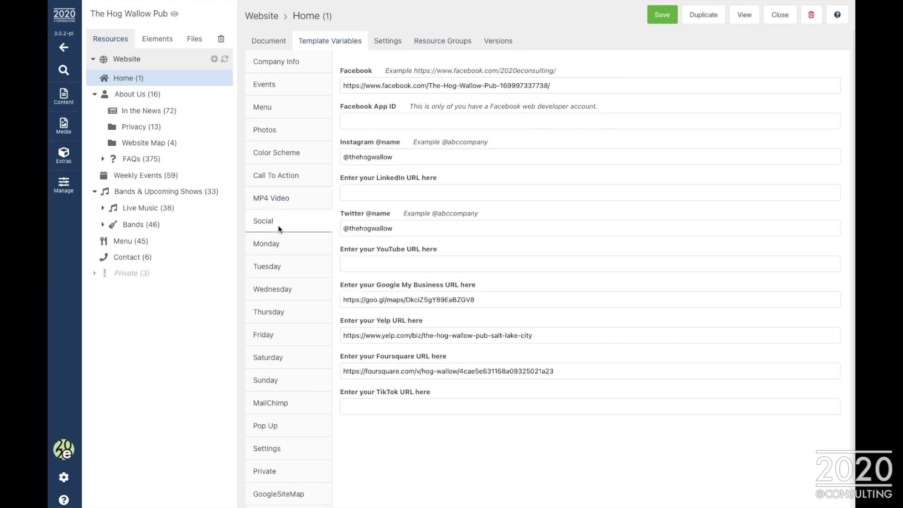
left_click(274, 246)
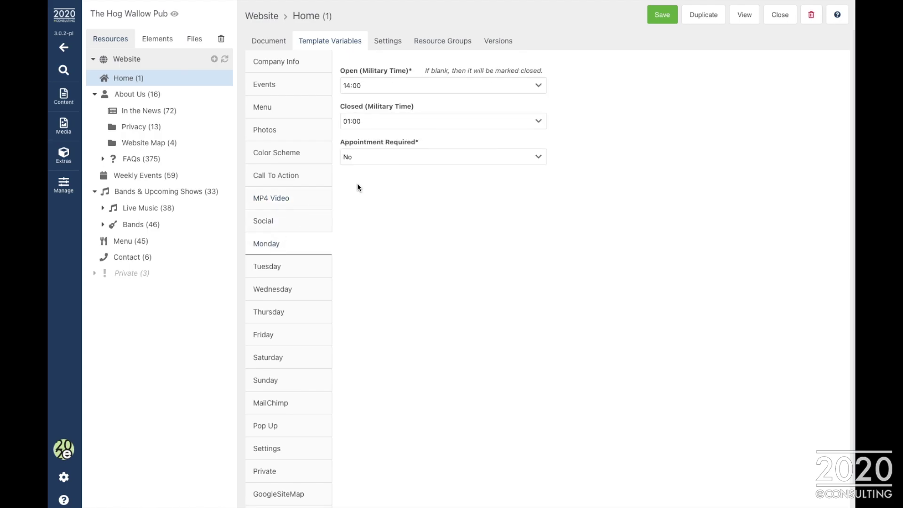
left_click(271, 427)
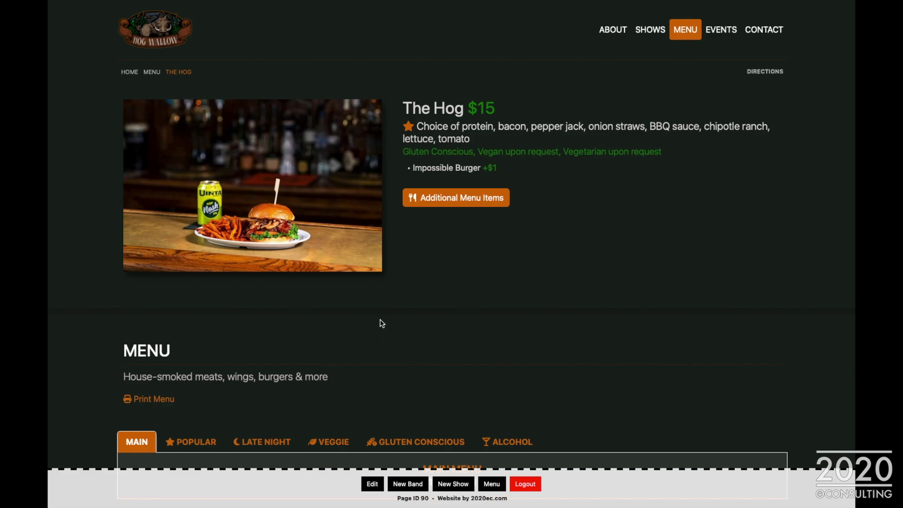
Step: Open The Hog menu item for editing and review its diet info, spice level, popular item and buy link variables
left_click(369, 485)
left_click(334, 41)
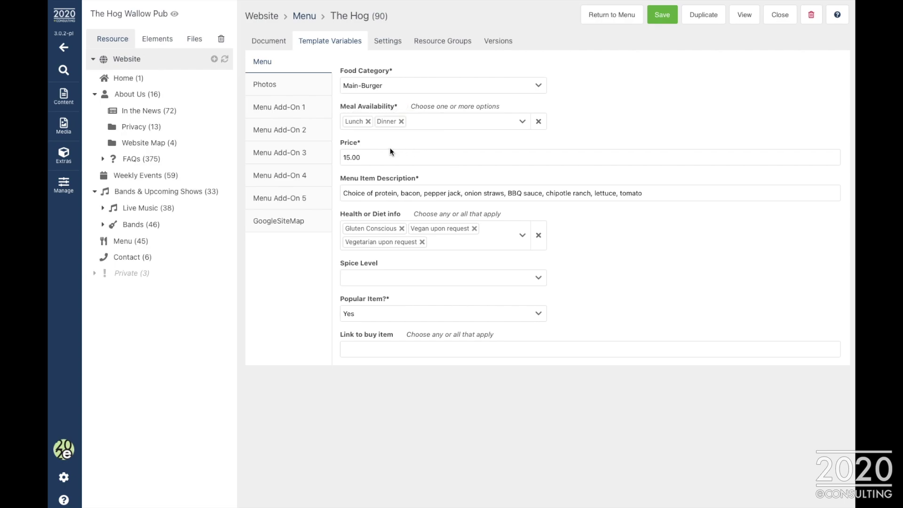
left_click(519, 242)
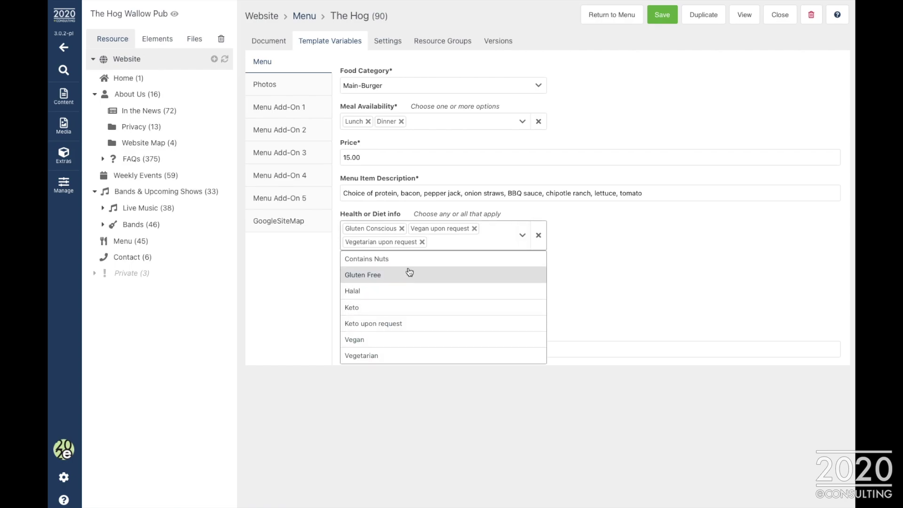
left_click(599, 279)
left_click(526, 284)
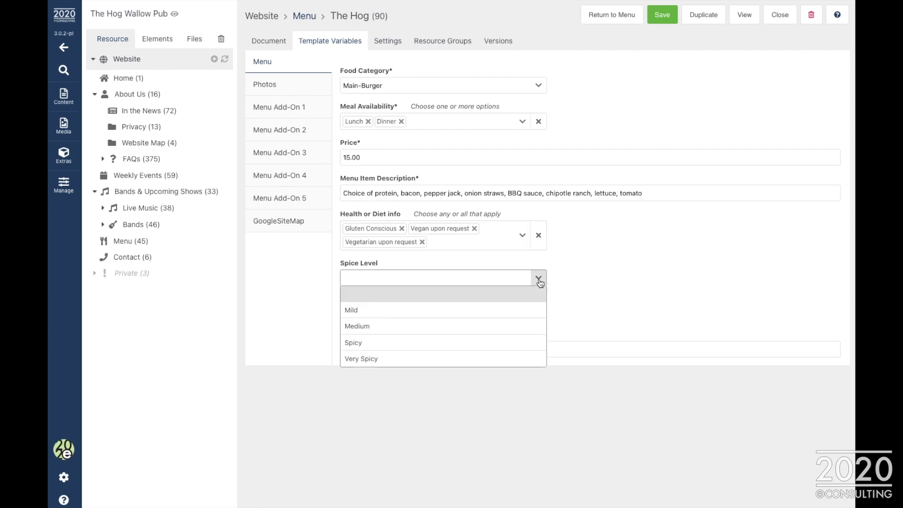
left_click(581, 285)
left_click(529, 317)
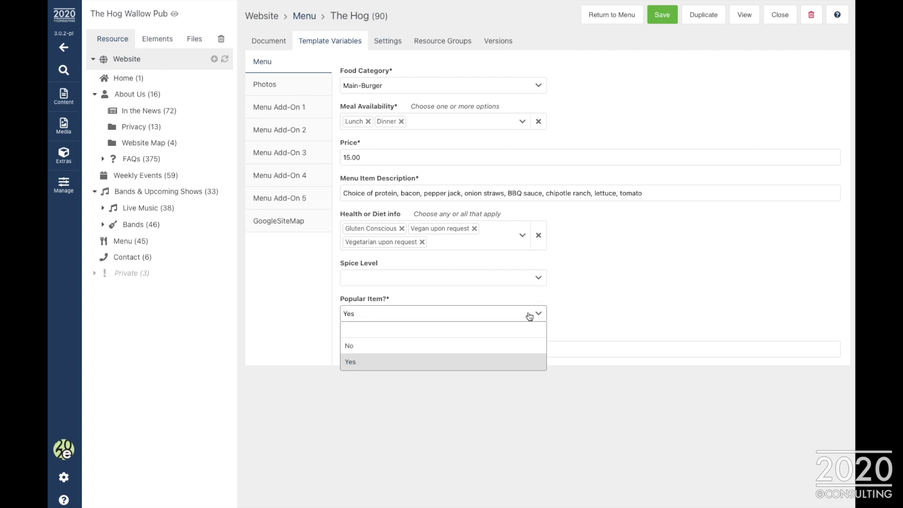
left_click(578, 302)
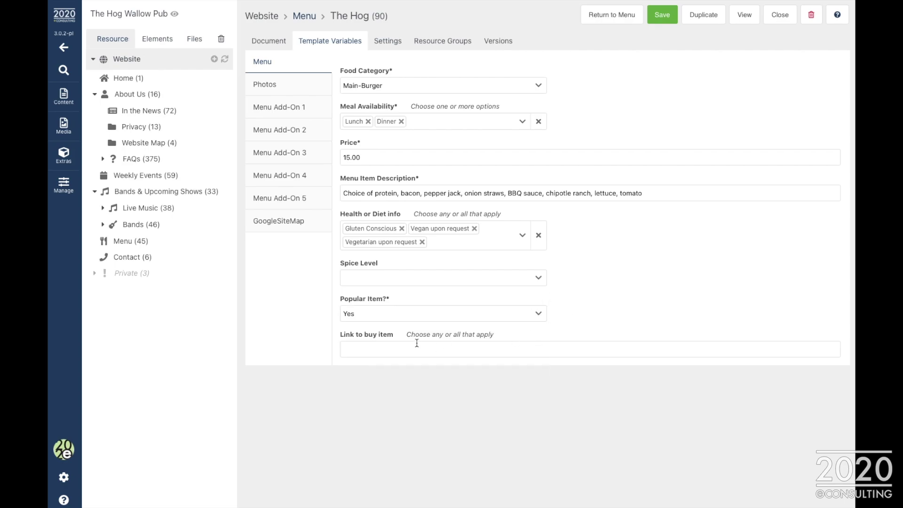
left_click(392, 347)
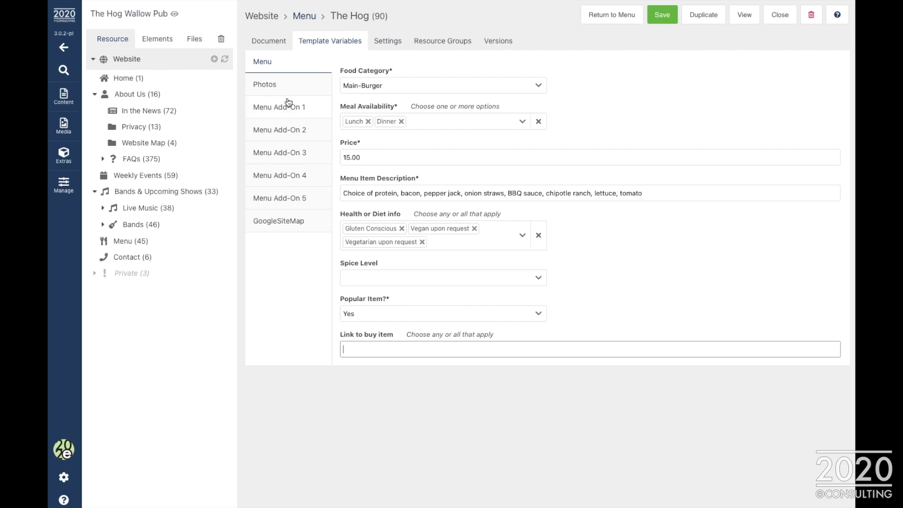
Step: View The Hog's Photos and Menu Add-On 1 variables, including the choices for total or extra pricing
left_click(288, 84)
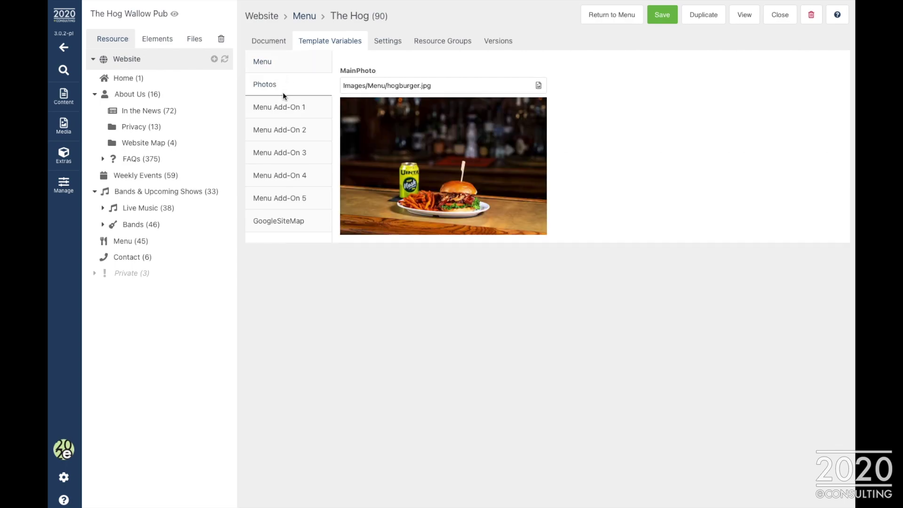
left_click(281, 111)
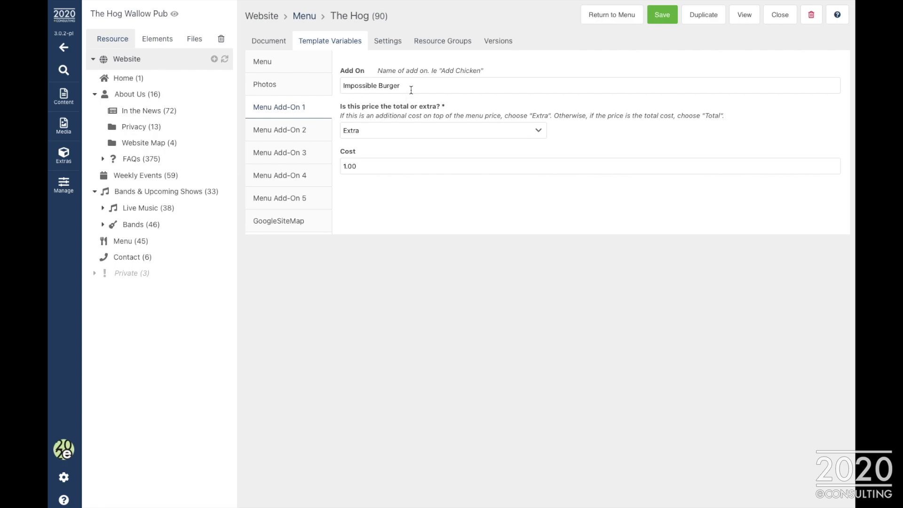
left_click(389, 132)
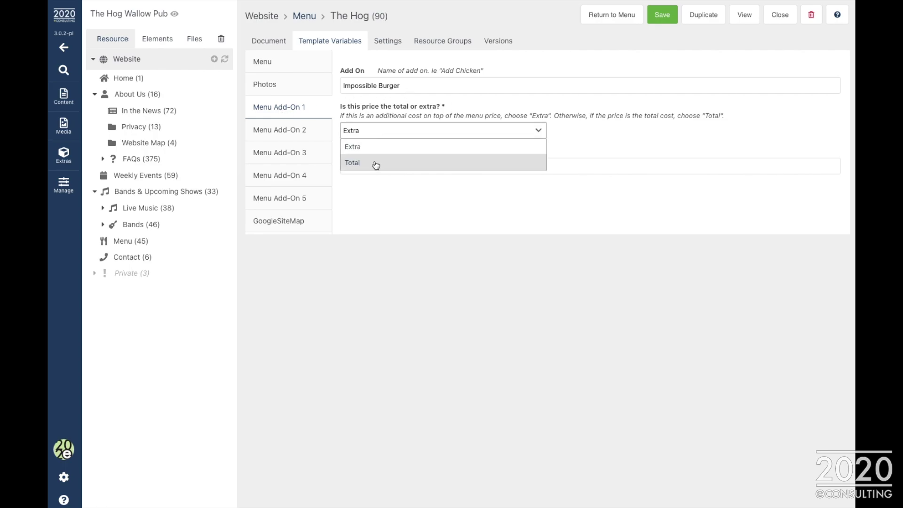
left_click(450, 106)
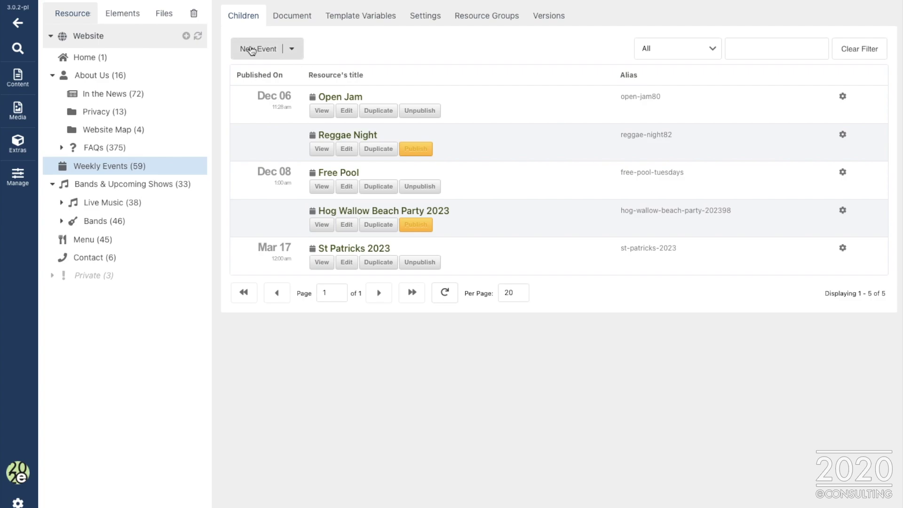
Step: Open the Open Jam weekly event's template variables and review its weekly or one-time choices and Photos section
left_click(337, 96)
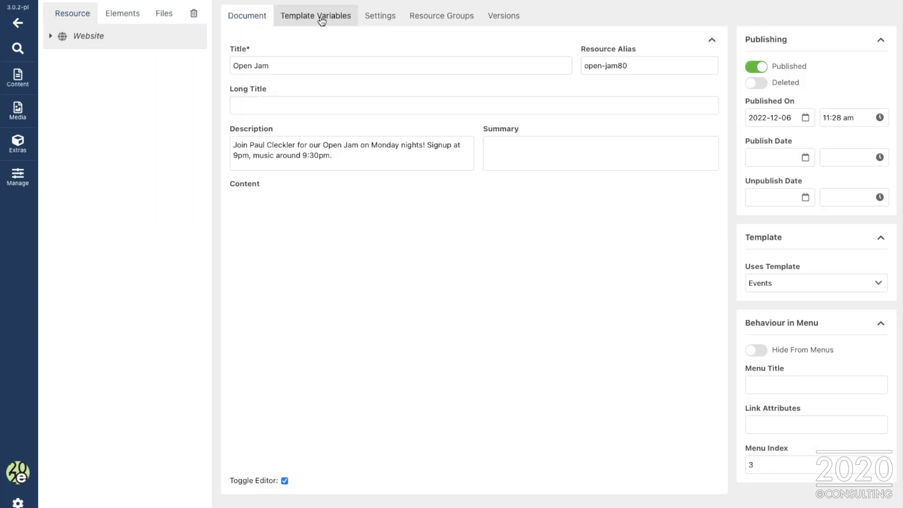
left_click(320, 16)
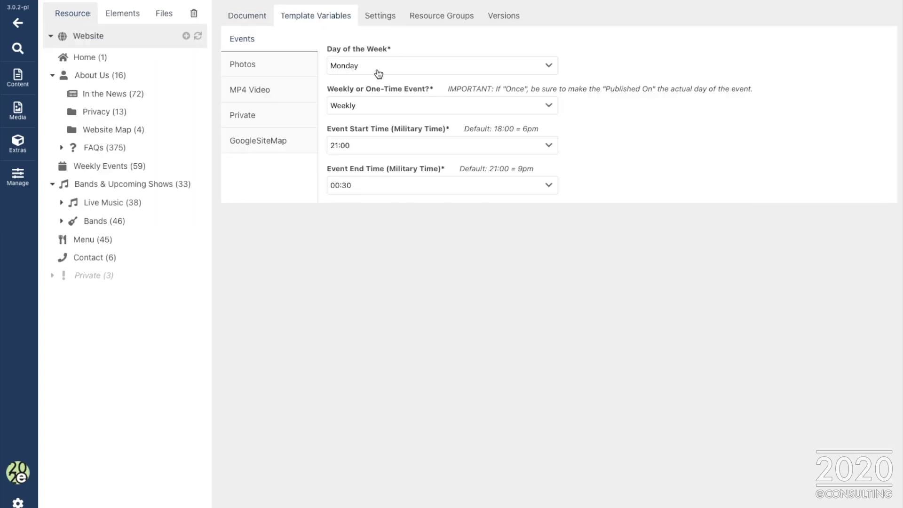
left_click(378, 114)
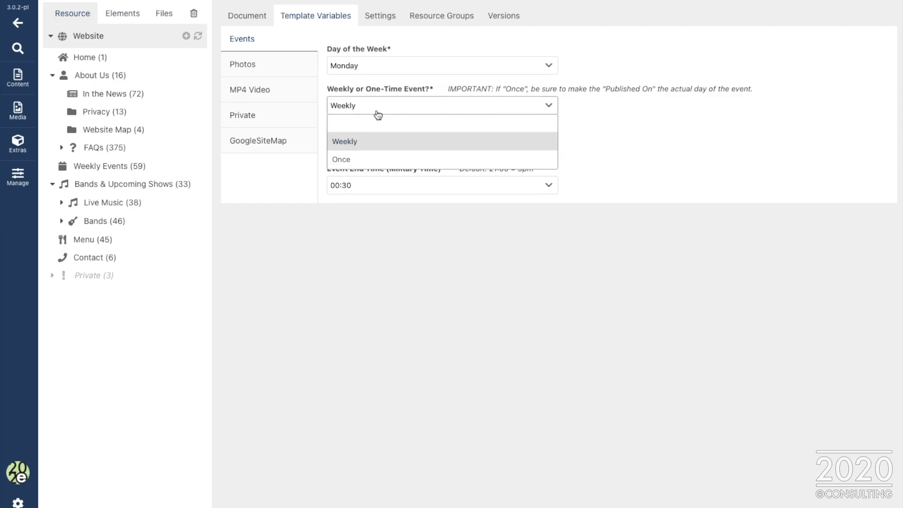
left_click(404, 91)
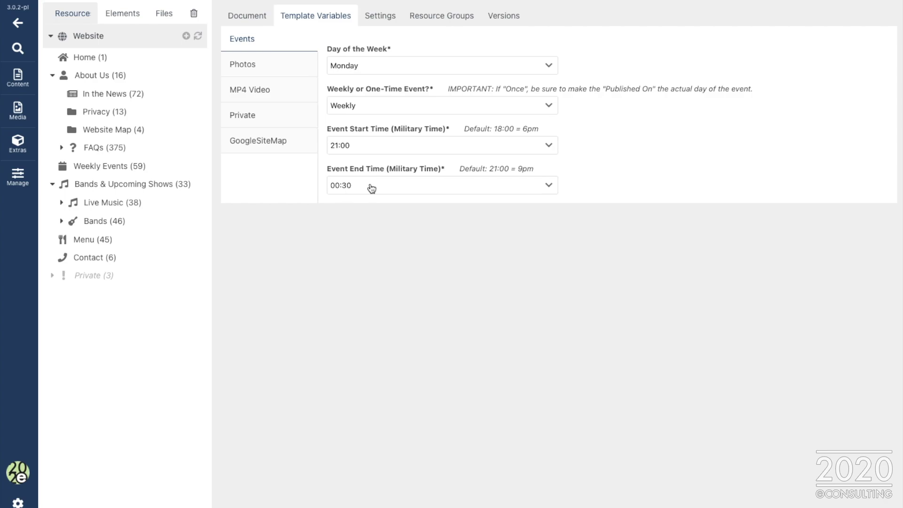
left_click(272, 73)
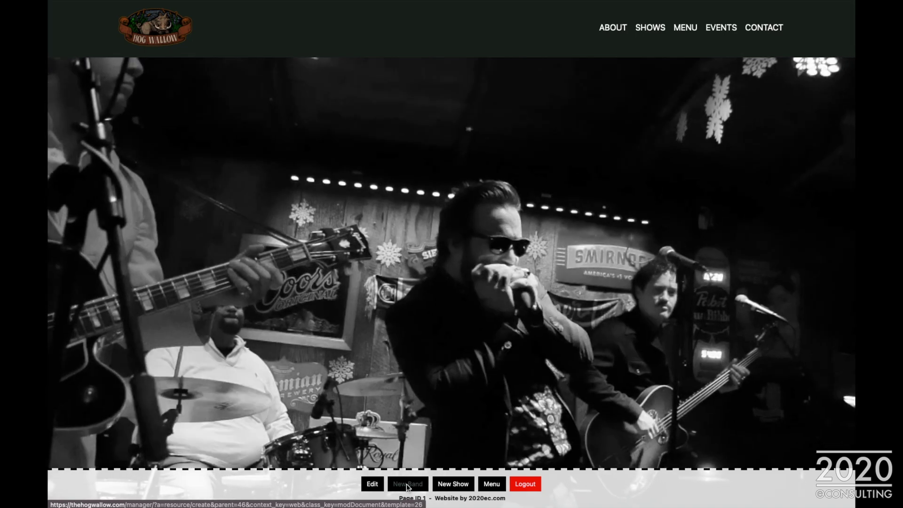
Step: Open a new band form from the website and review its Photos, Info, MP4 Video, Social, Videos and Private variables
left_click(407, 484)
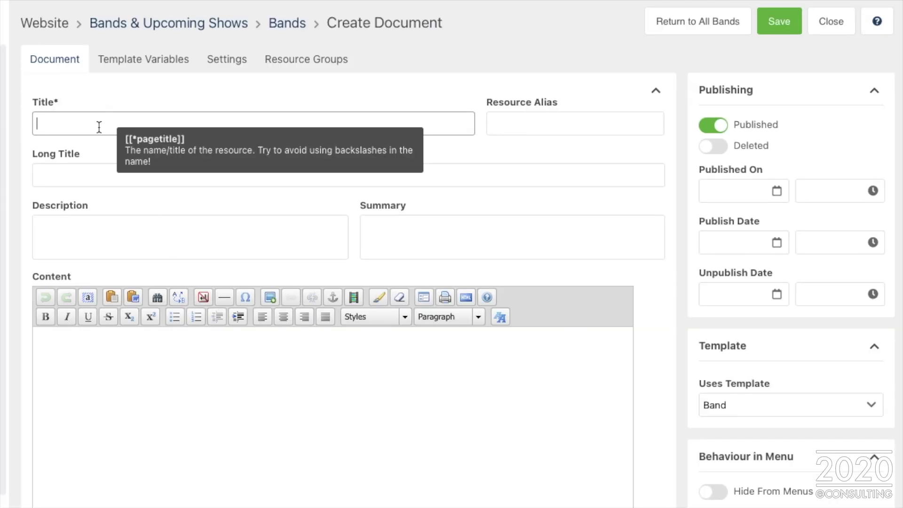
left_click(155, 70)
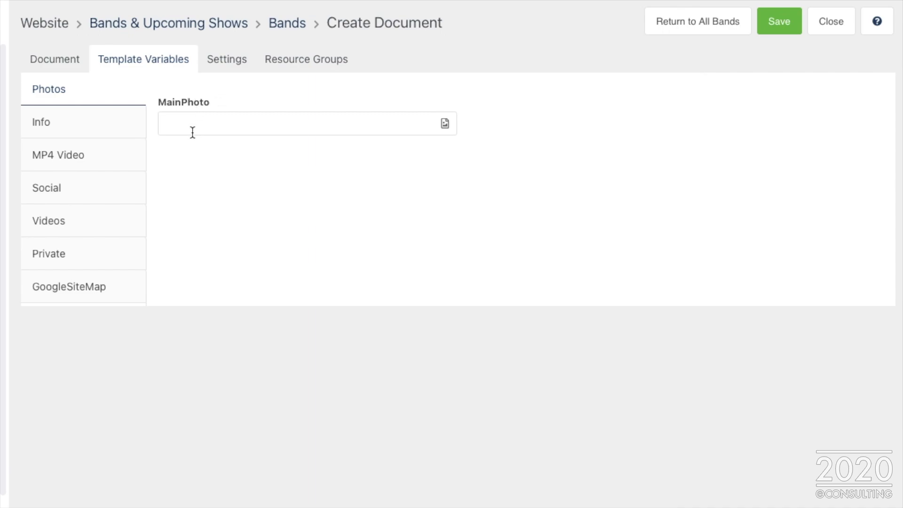
left_click(83, 115)
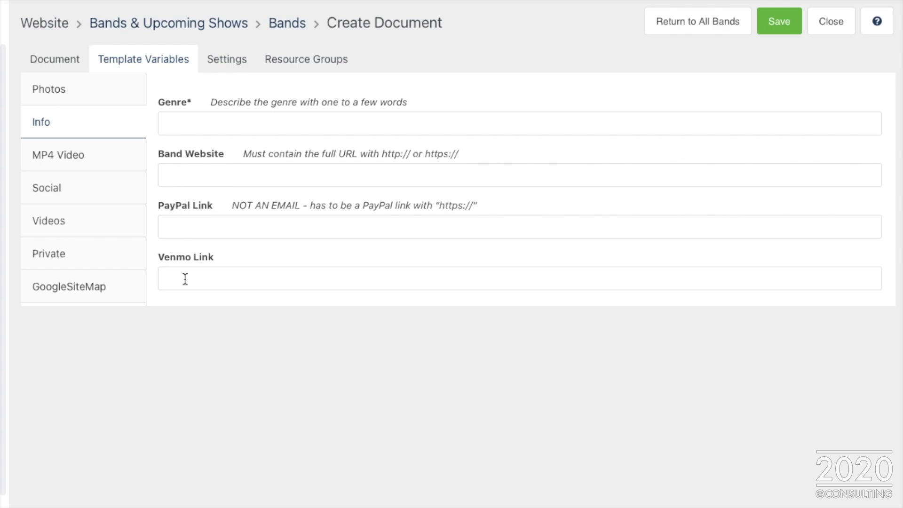
left_click(113, 156)
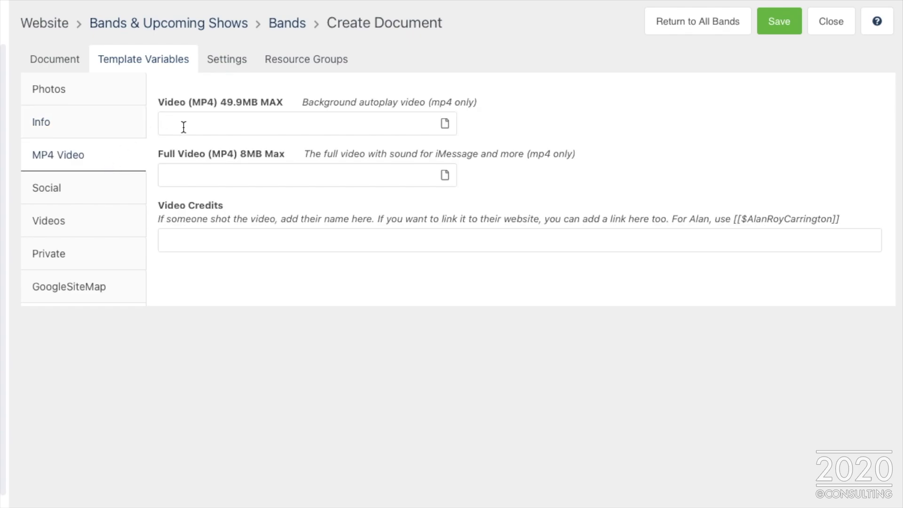
left_click(101, 192)
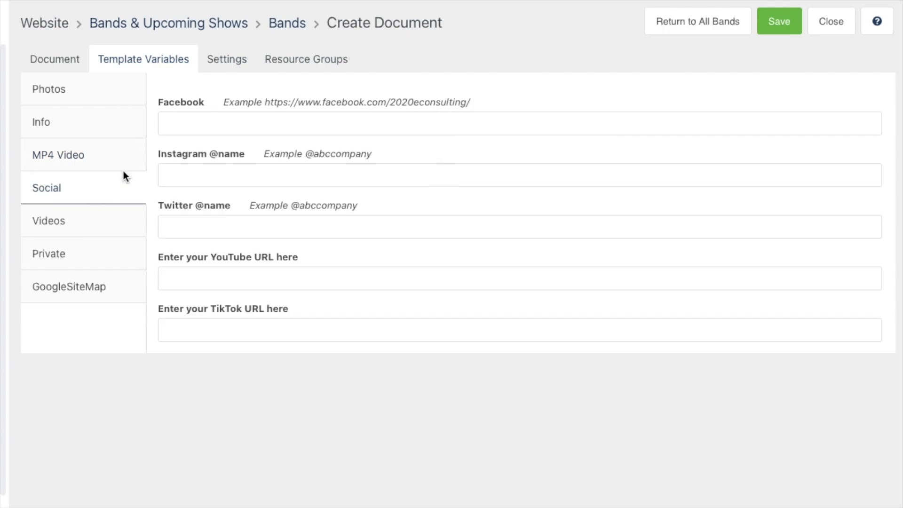
left_click(62, 214)
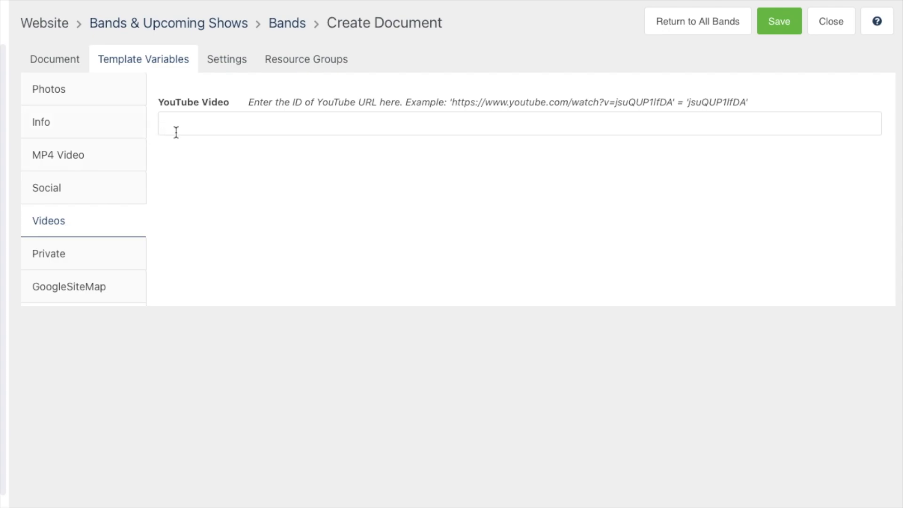
left_click(65, 262)
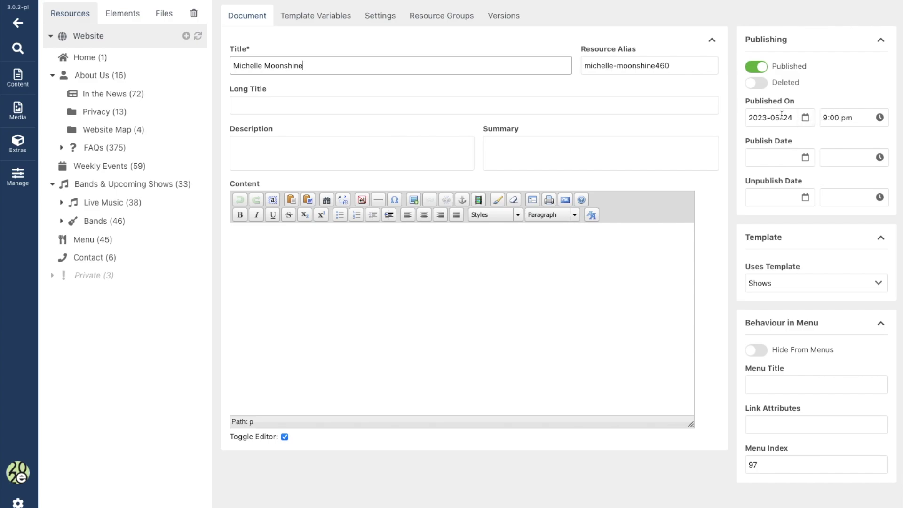
Step: Review the live music show's Music, Photos, Show and Tickets variables, including the event length choices, Facebook event link and cost
left_click(323, 18)
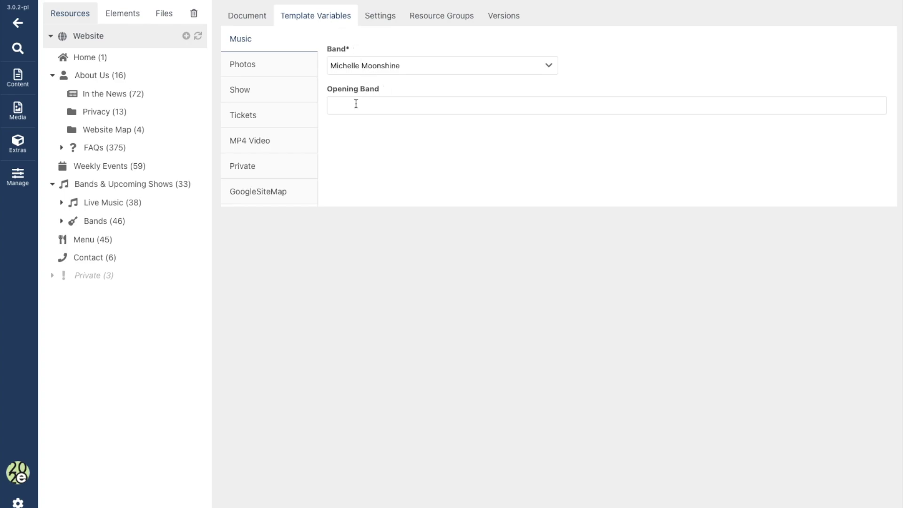
left_click(277, 64)
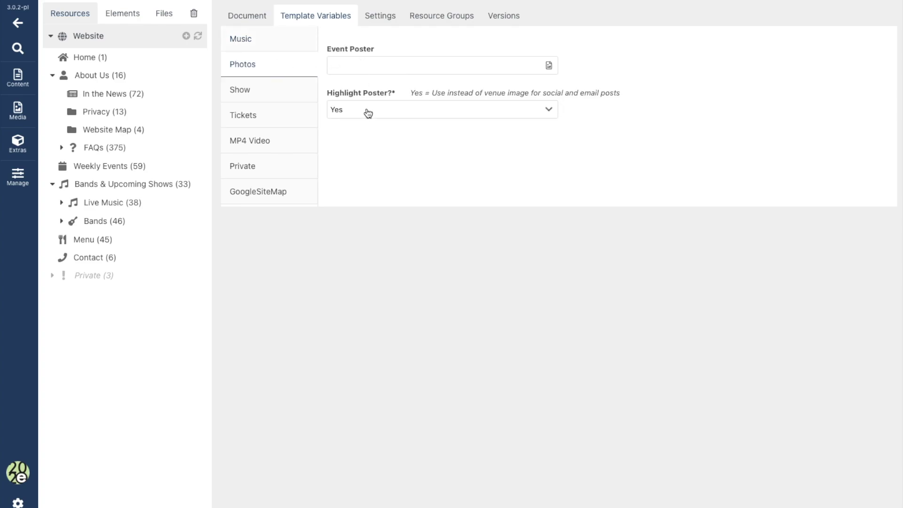
left_click(281, 91)
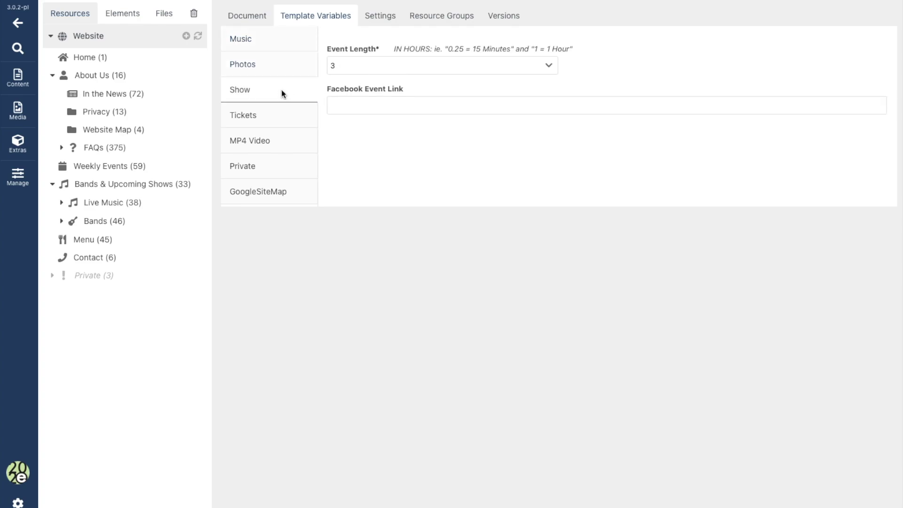
left_click(372, 73)
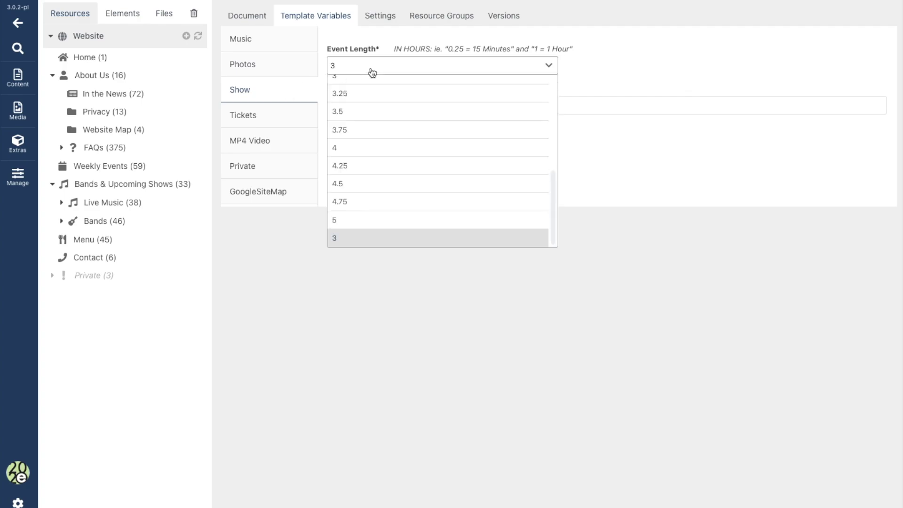
left_click(368, 33)
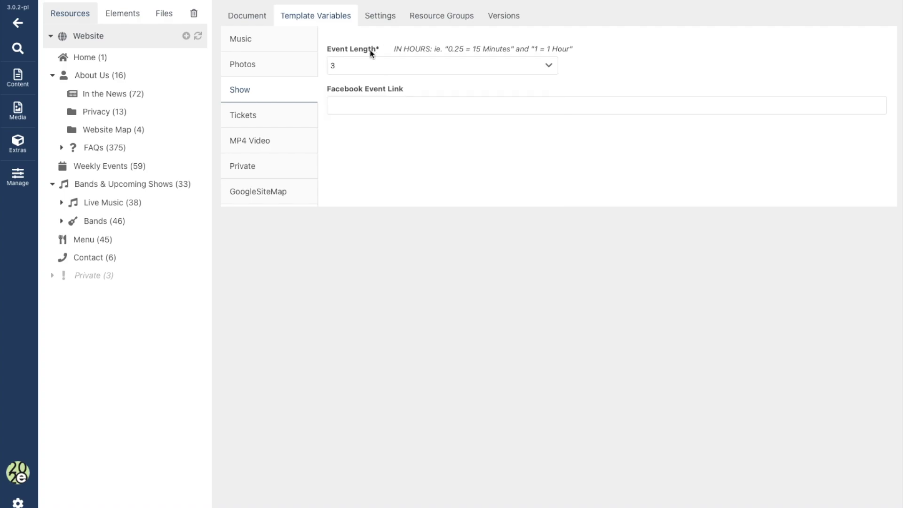
left_click(362, 102)
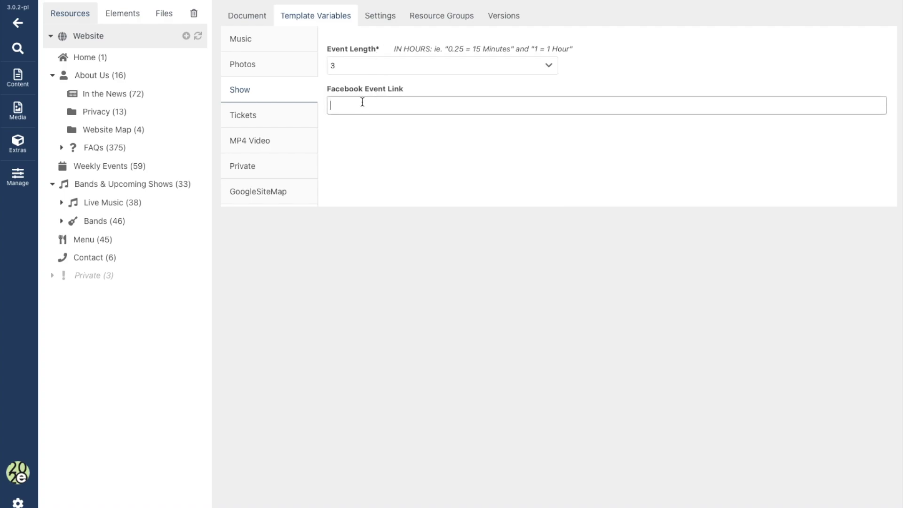
left_click(266, 118)
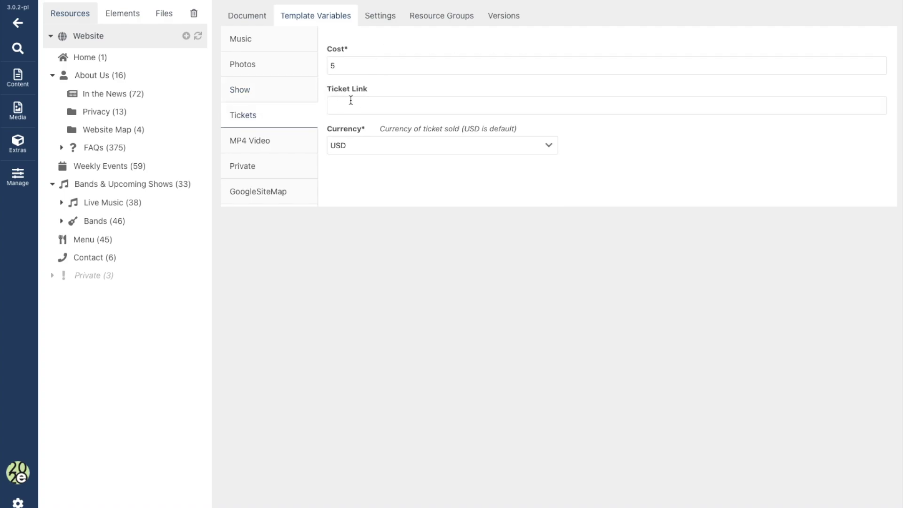
left_click(347, 65)
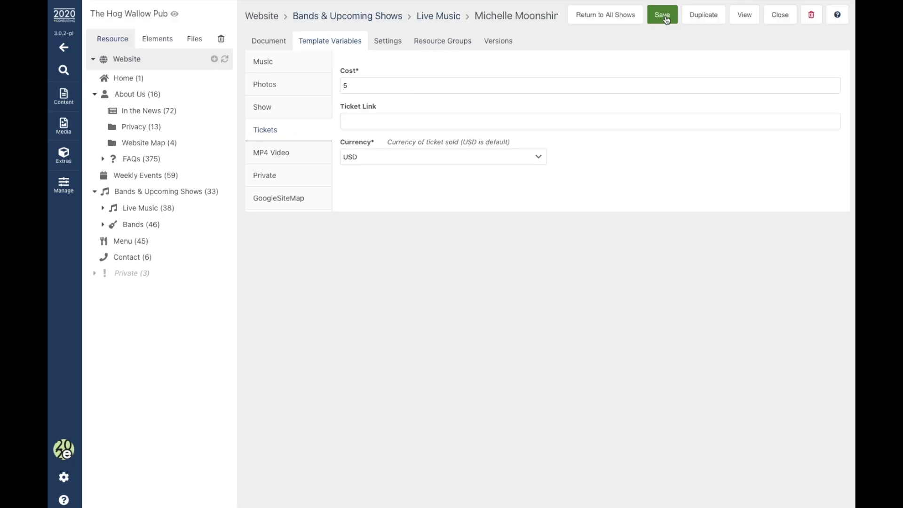
Step: Save the live music show and look through its web page down to the venue information
left_click(665, 18)
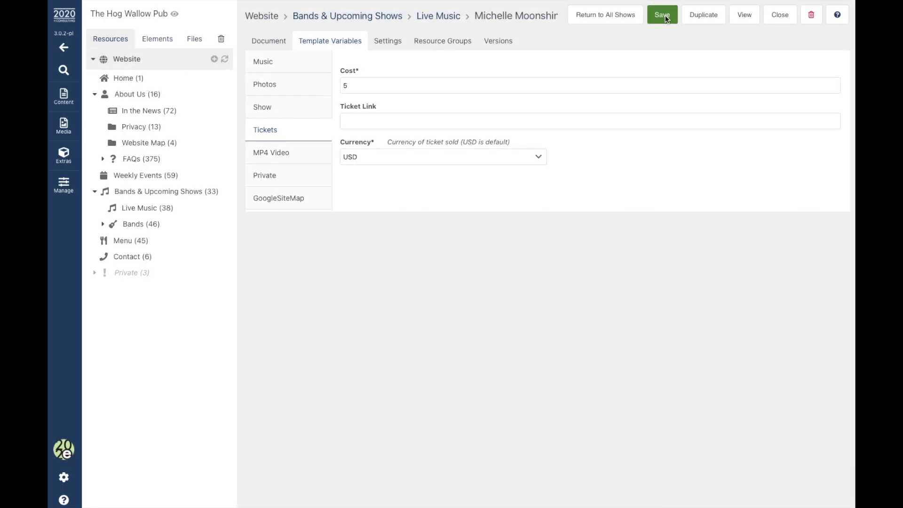
left_click(748, 16)
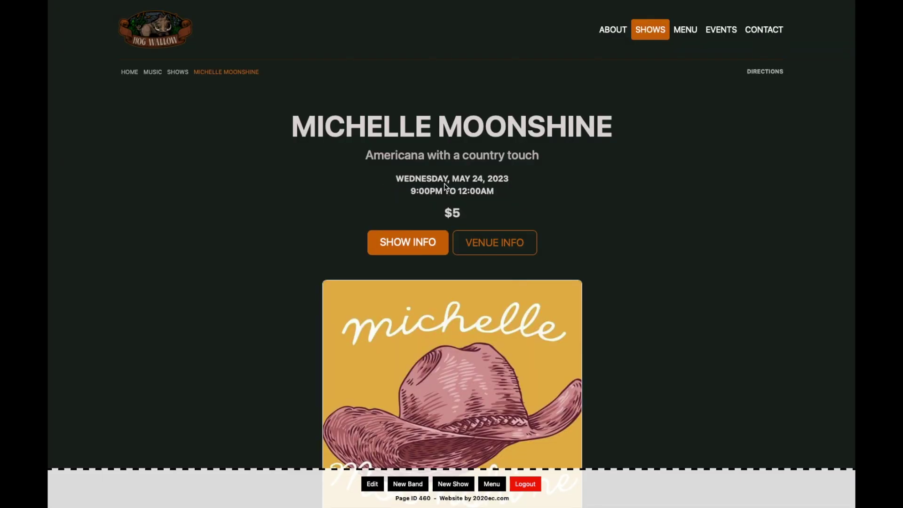
scroll(524, 182, "down", 2)
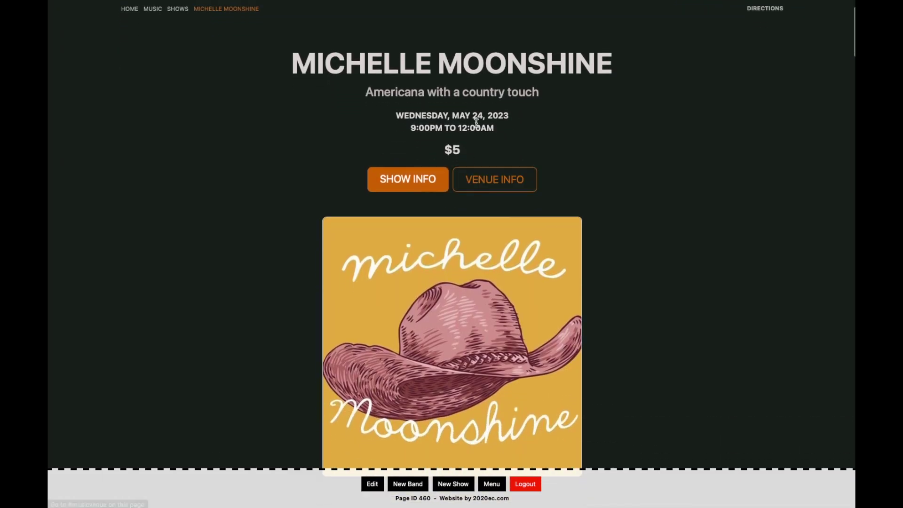
scroll(548, 104, "down", 5)
scroll(647, 95, "down", 5)
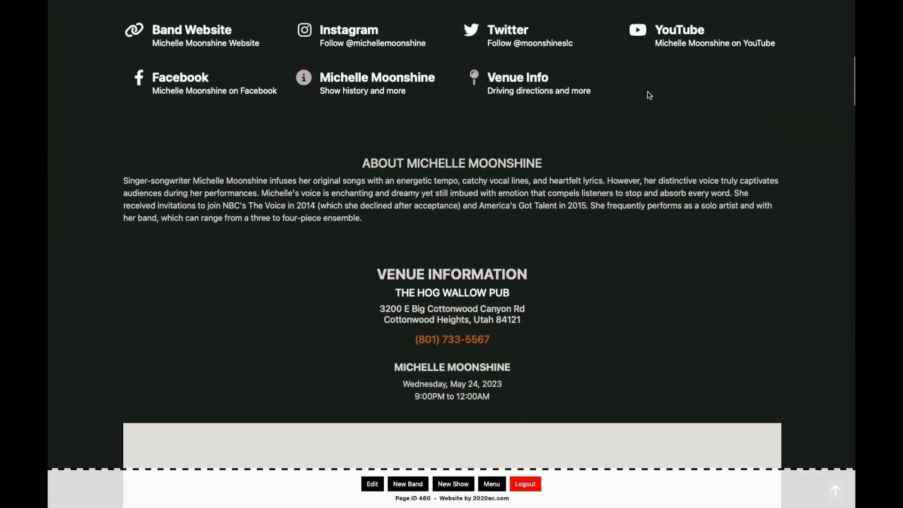